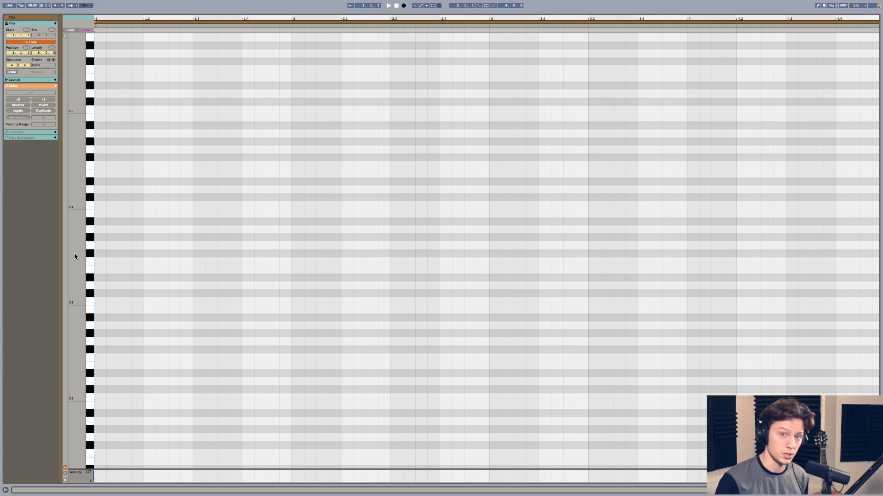
- Write a one-bar melody of eighth notes, C4, A#3, B3, F#3, G3, A3, G#3, A#3, and play it back
double_click(99, 205)
left_click_drag(106, 206, 119, 207)
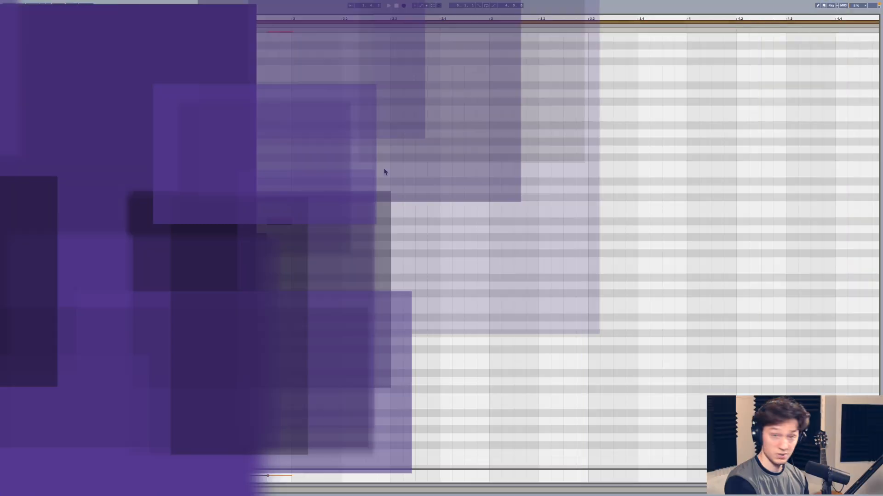
key("space")
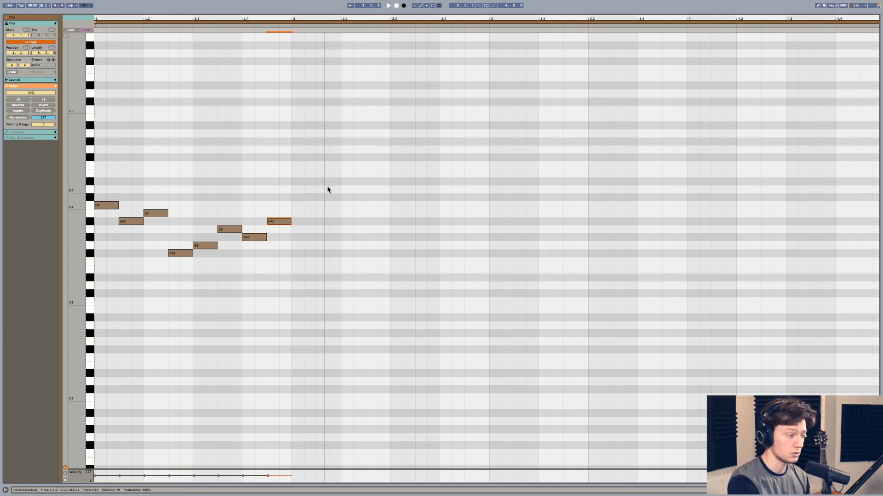
- Move the melody's B3 note to C4, F#3 to F3 and A3 to A#3, and play the corrected melody
mouse_move(161, 214)
left_mouse_down()
mouse_move(172, 205)
mouse_move(160, 204)
left_mouse_up()
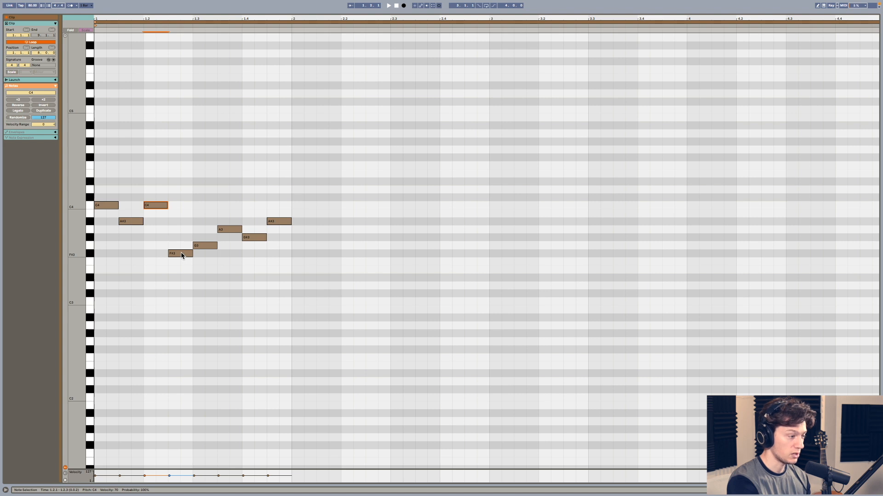
left_click_drag(189, 254, 187, 263)
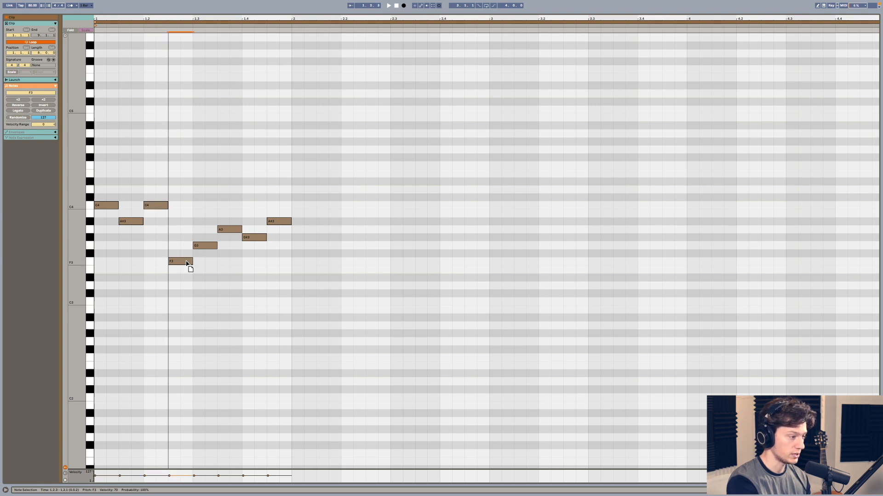
left_click(232, 229)
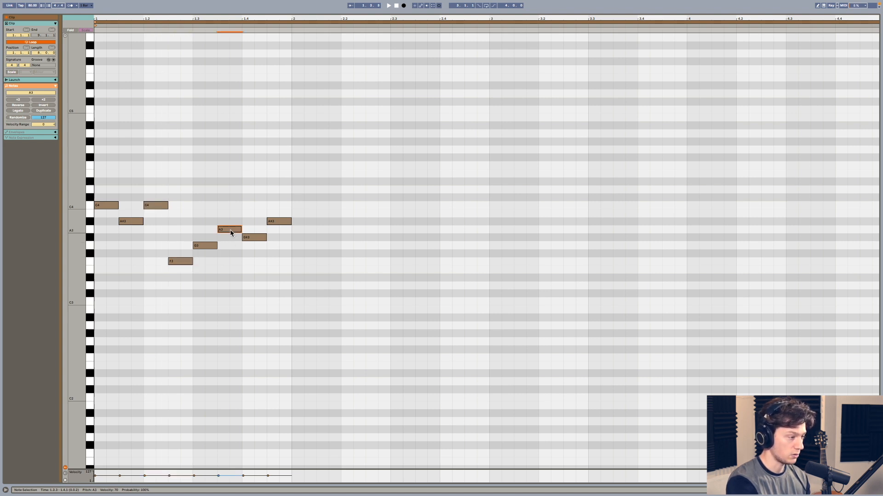
left_click_drag(231, 233, 233, 225)
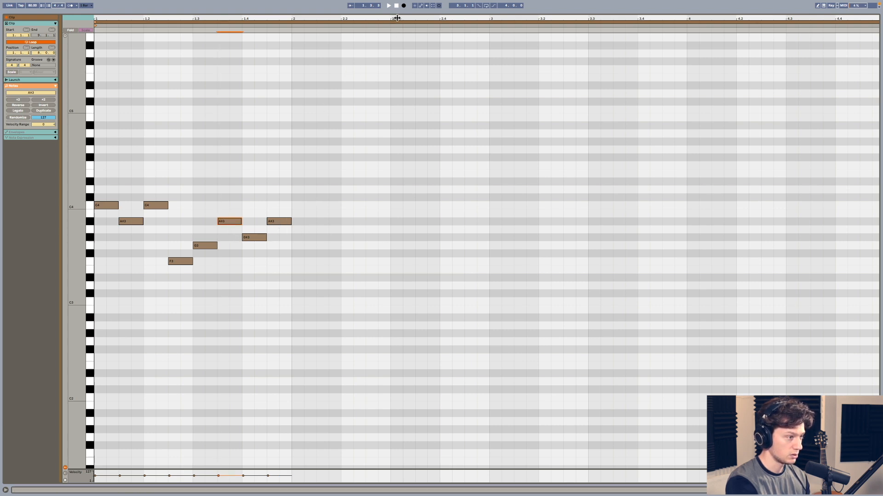
left_click(389, 5)
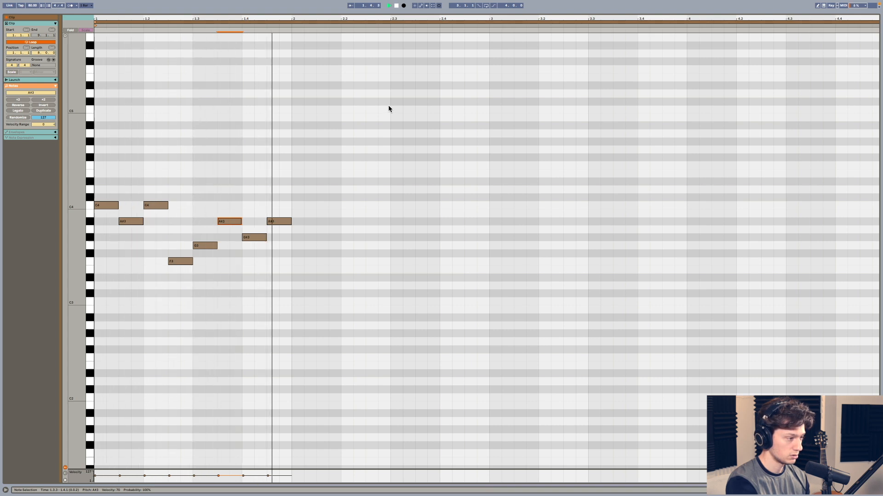
key("space")
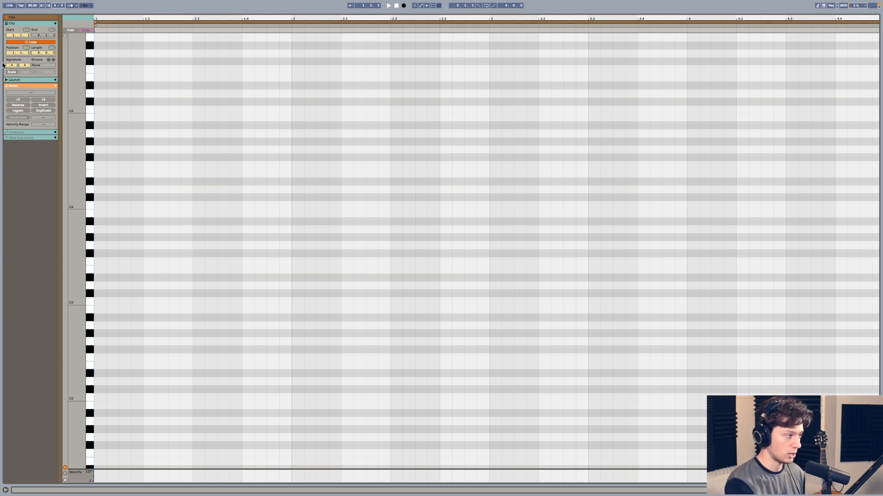
- Turn on the clip scale with root C and Minor, and limit the note editor to the scale's notes
left_click(12, 73)
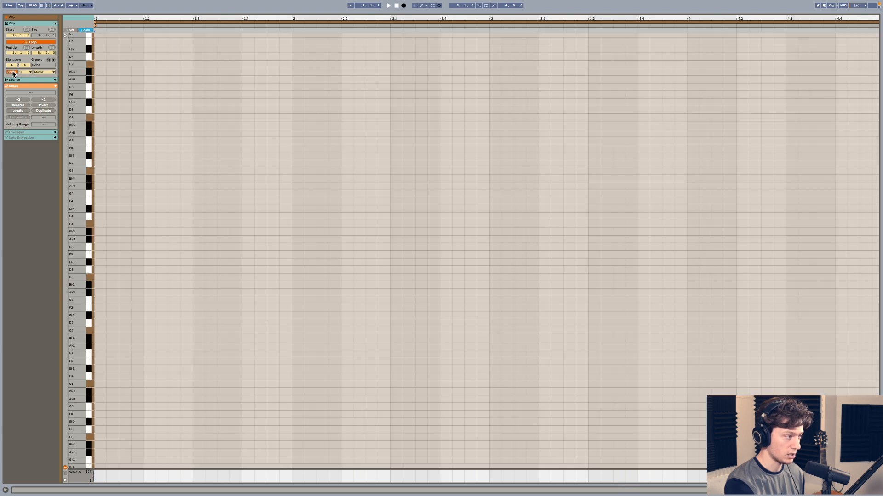
left_click(25, 73)
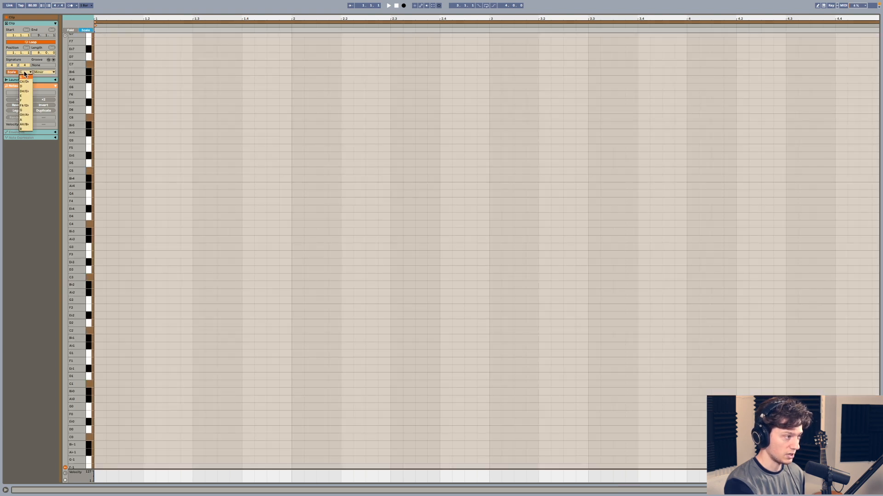
left_click(24, 75)
left_click(44, 72)
left_click(47, 80)
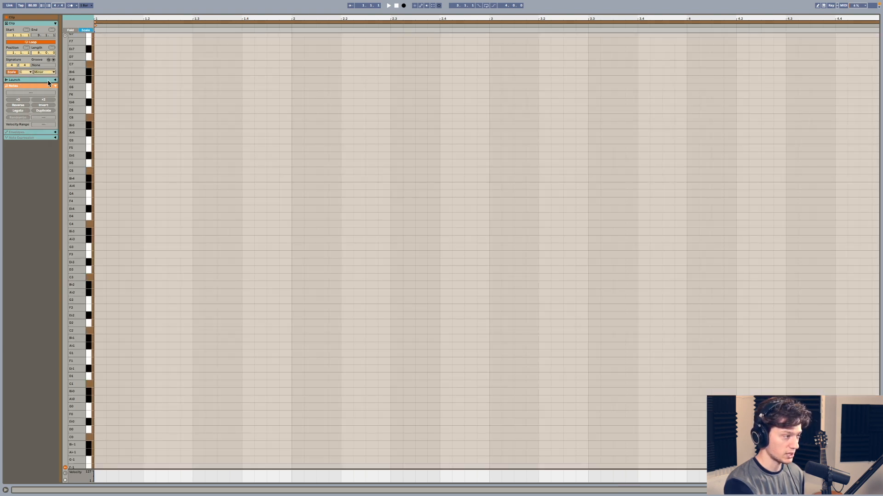
left_click(87, 30)
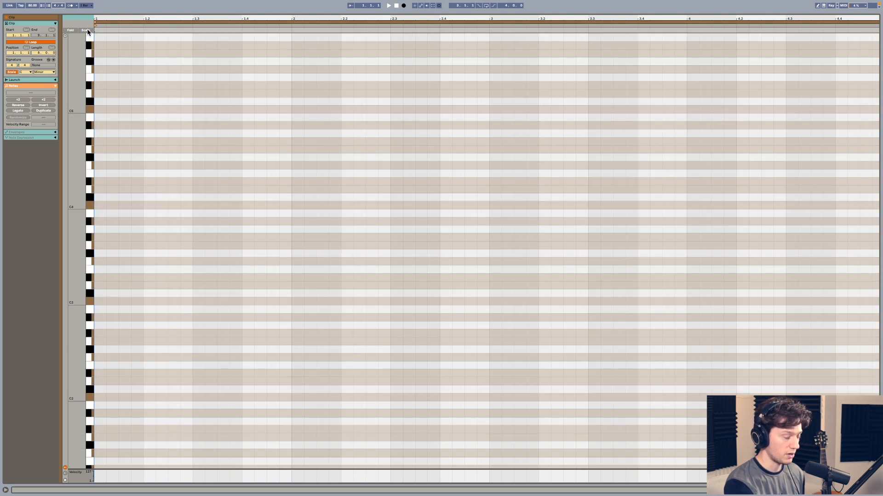
left_click(87, 30)
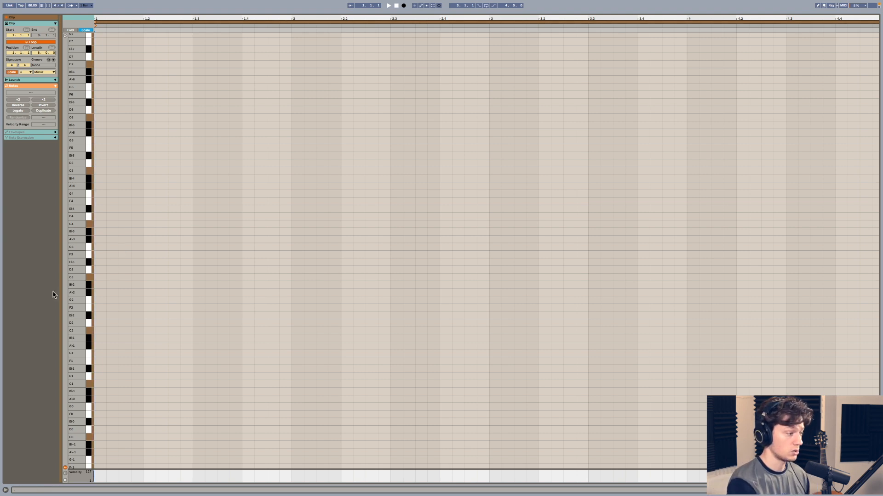
- Add a short C3 note at the start of bar 1 and step it up through the scale to C4 and back to C3
double_click(103, 277)
left_click_drag(105, 277, 106, 279)
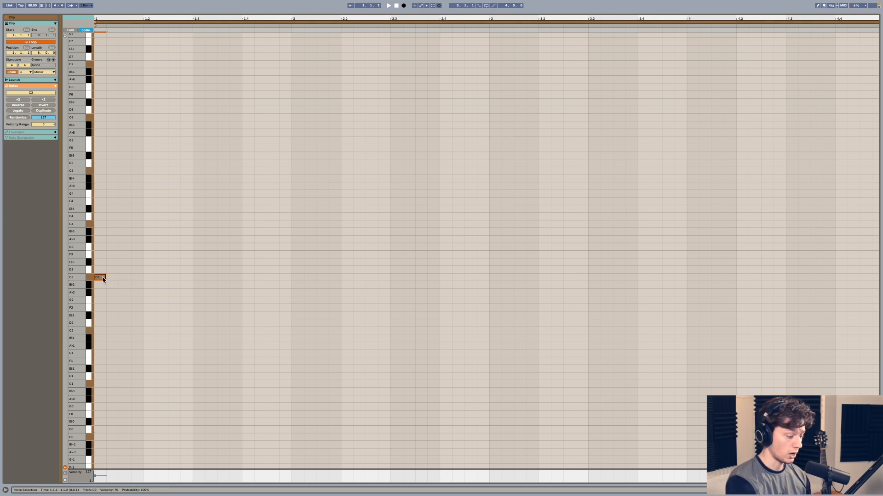
key("Up")
key("Up")
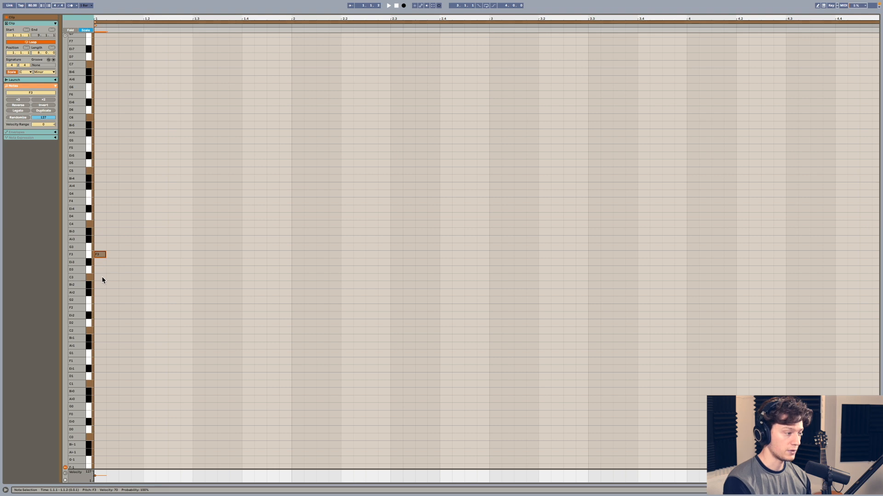
key("Up")
key("Up")
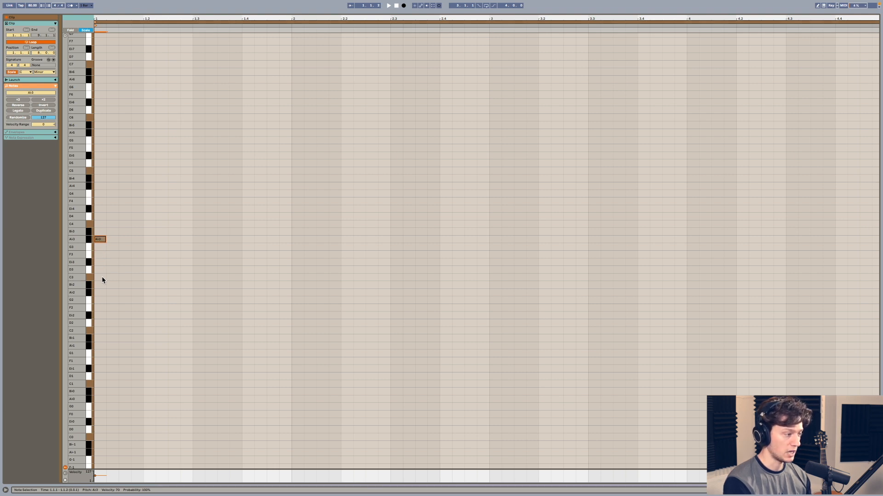
key("Up")
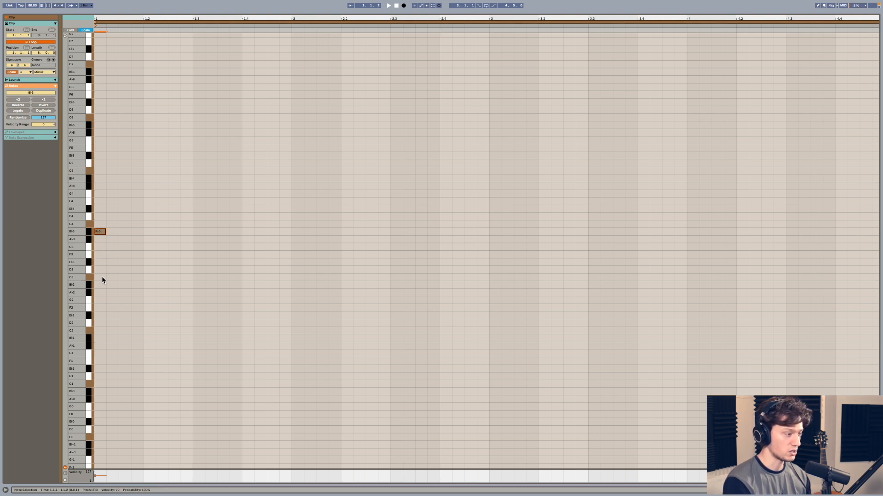
key("Up")
key("Down")
key("Down")
key("Down")
key("Down")
key("Down")
key("Down")
key("Down")
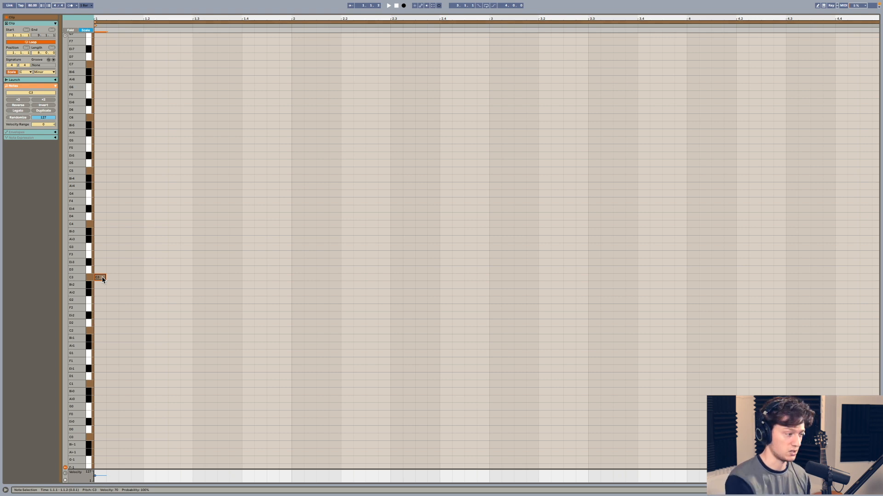
- Lengthen the C3 note to a full bar, stack copies on E♭3 and G3, and delete the whole chord
left_click_drag(104, 277, 283, 283)
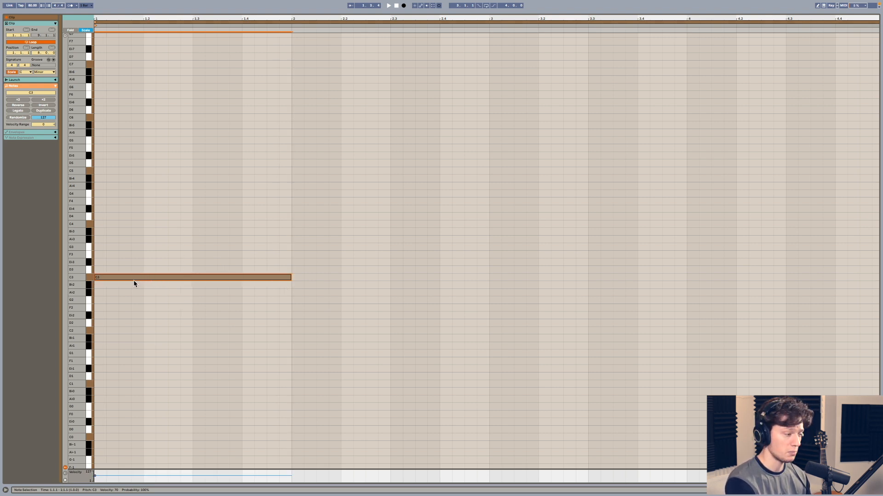
left_click_drag(134, 279, 131, 265)
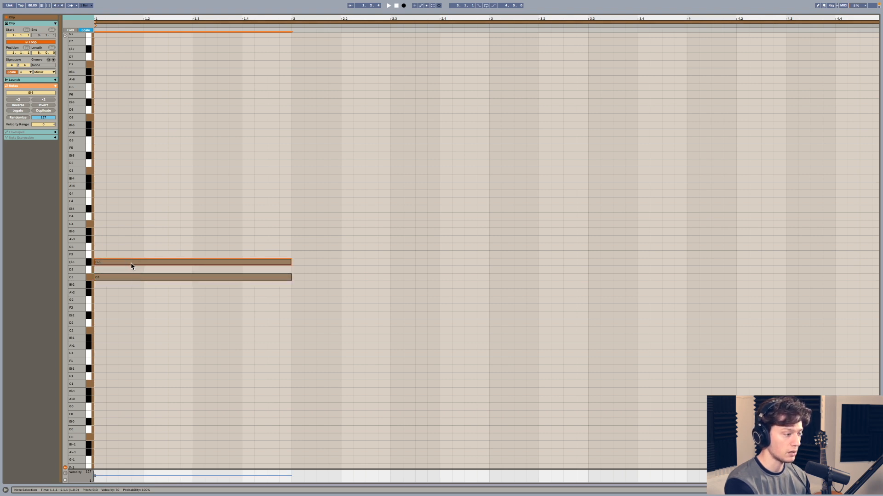
left_click_drag(107, 263, 130, 246)
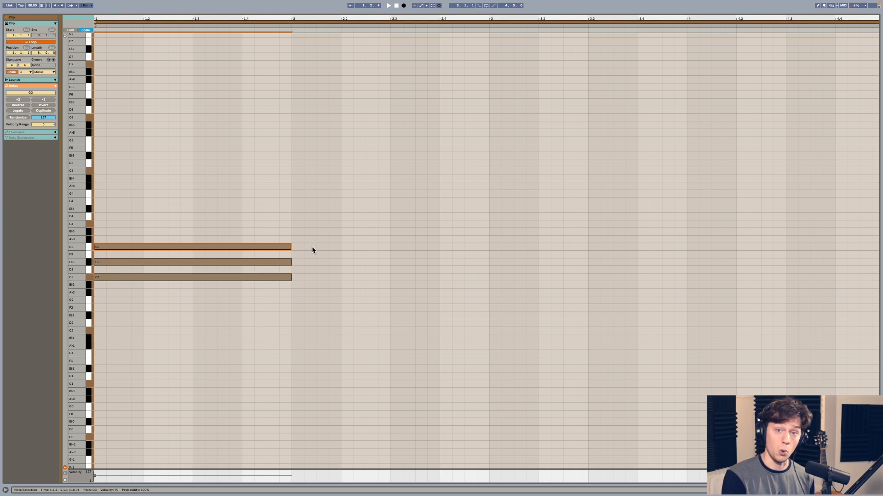
left_click_drag(225, 218, 223, 304)
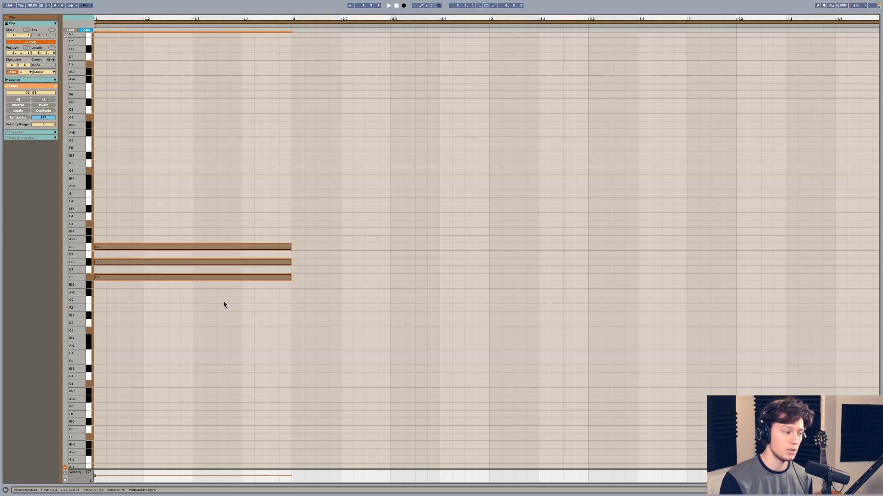
key("Delete")
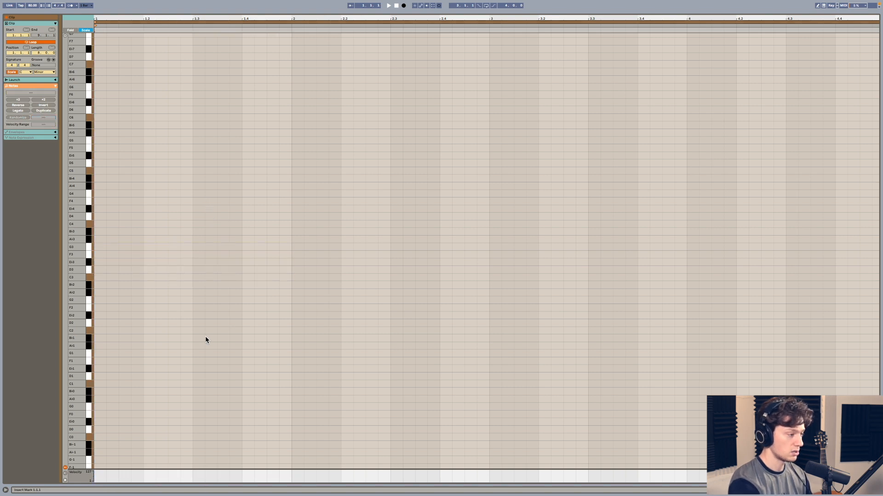
- Build a C minor triad in bar 1 from one-bar notes on C3, E♭3 and G3, and play it back
double_click(98, 277)
left_click_drag(104, 276, 290, 278)
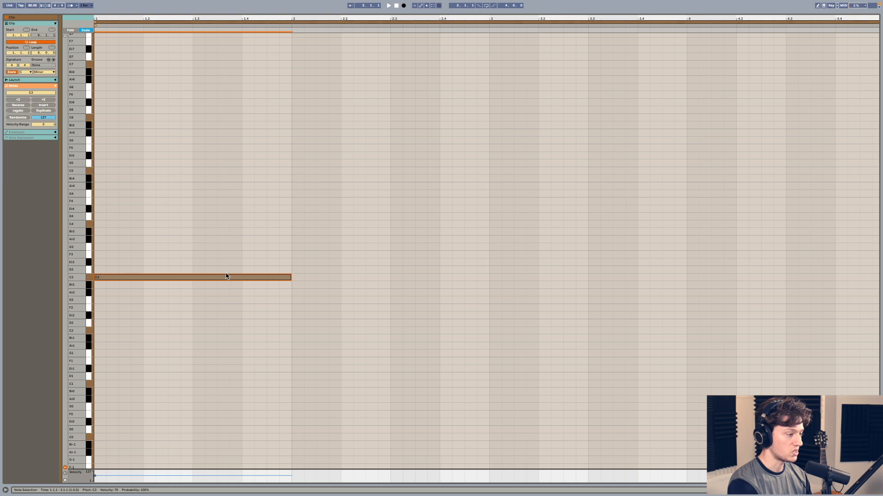
left_click_drag(226, 276, 225, 248)
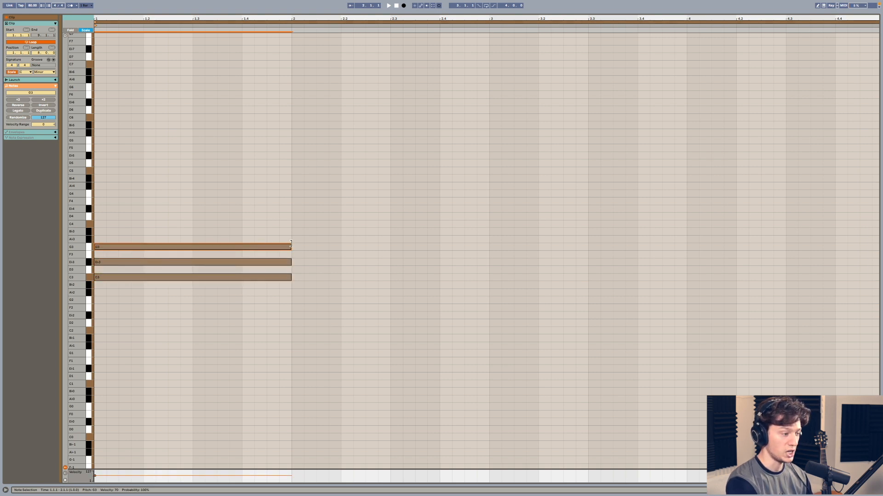
key("space")
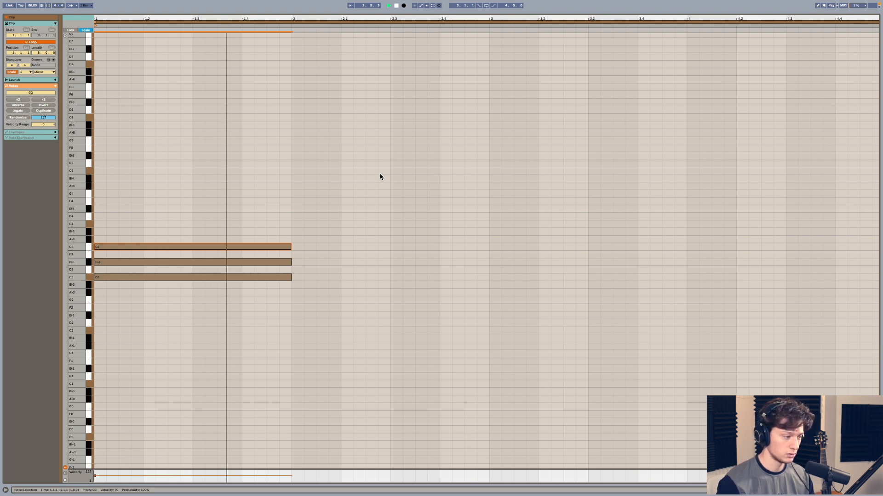
- Copy the bar 1 triad one scale step higher into bar 2 (D3, F3, A♭3) and again into bar 3 (E♭3, G3, B♭3)
left_click_drag(343, 19, 218, 18)
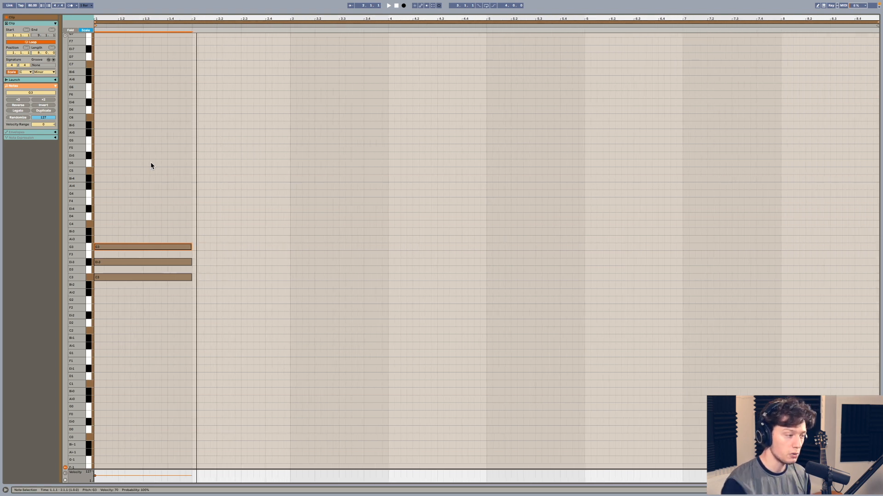
scroll(150, 162, "down", 1)
scroll(150, 162, "up", 4)
left_click_drag(144, 203, 146, 355)
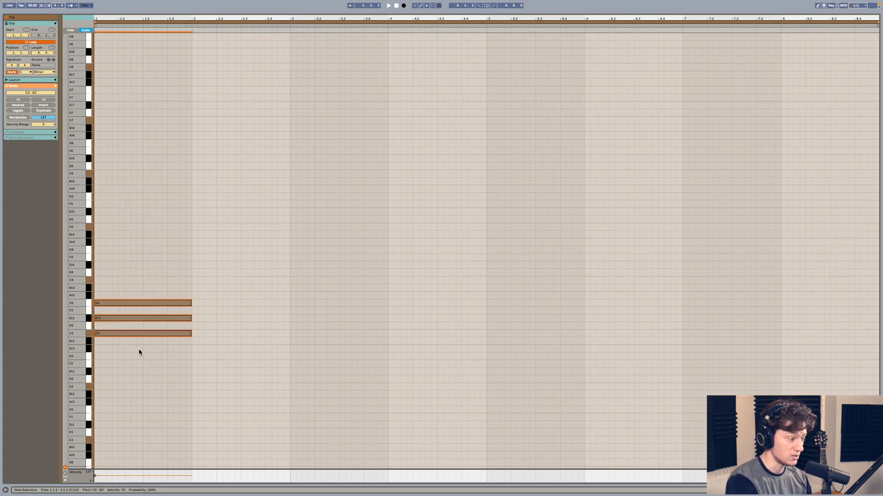
left_click_drag(103, 335, 201, 327)
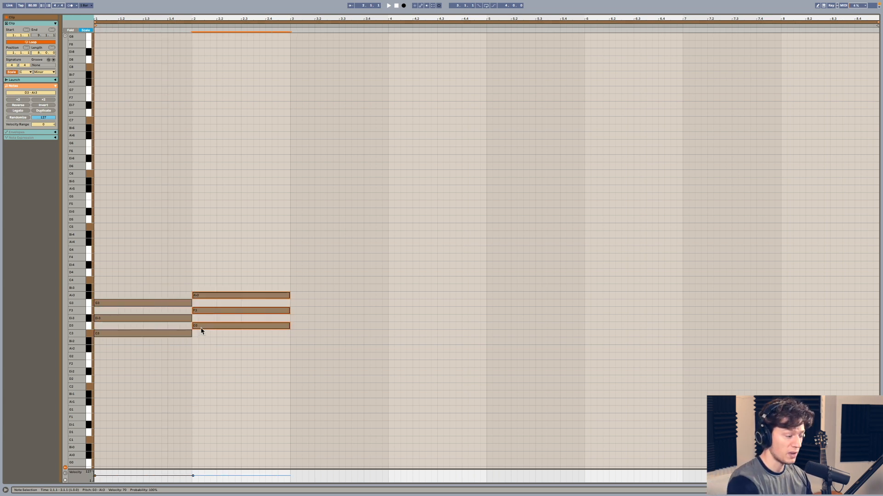
left_click(198, 332)
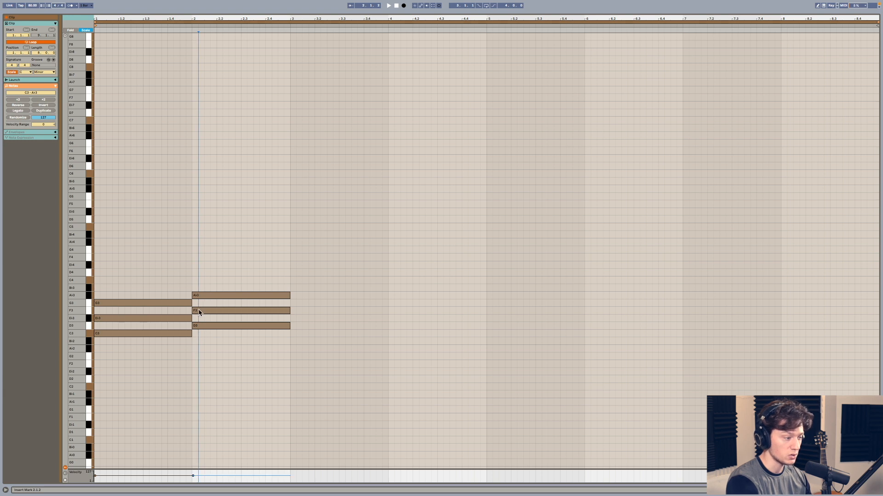
left_click_drag(203, 290, 301, 318)
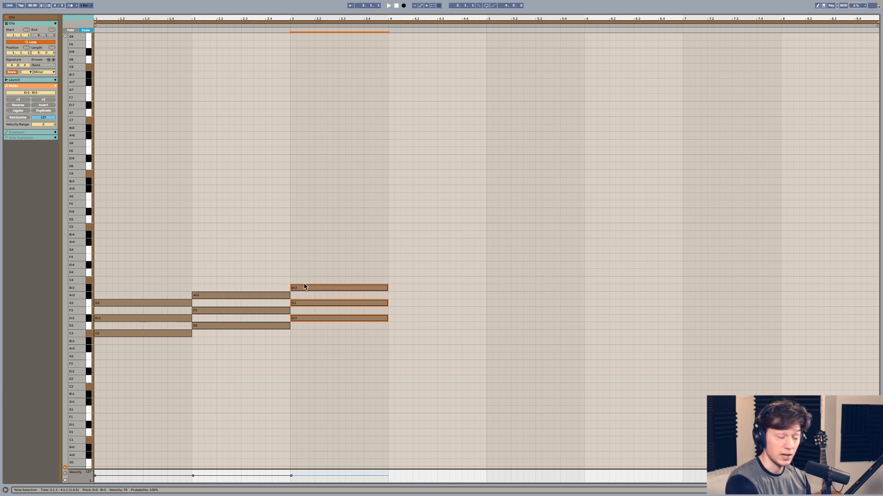
- Duplicate the bar 3 triad through bars 4 to 8, raising each copy one scale step, ending on C4, E♭4 and G4
left_click_drag(318, 270, 317, 390)
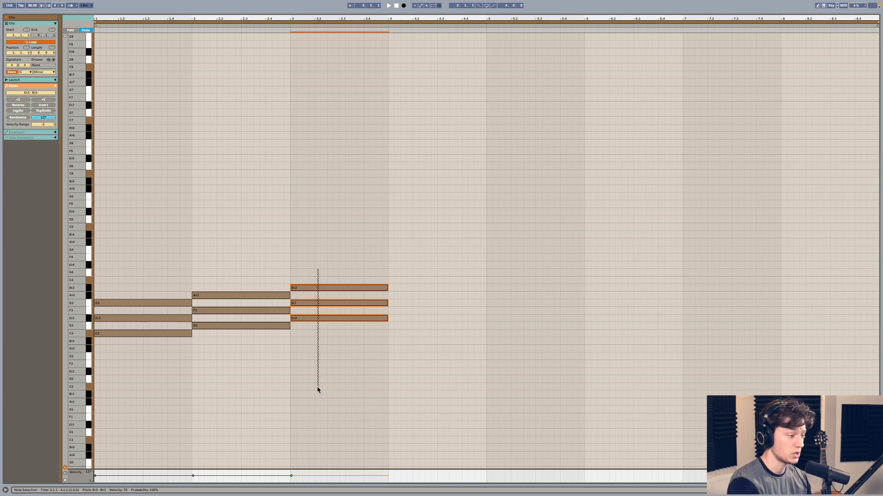
key("ctrl+d")
key("Up")
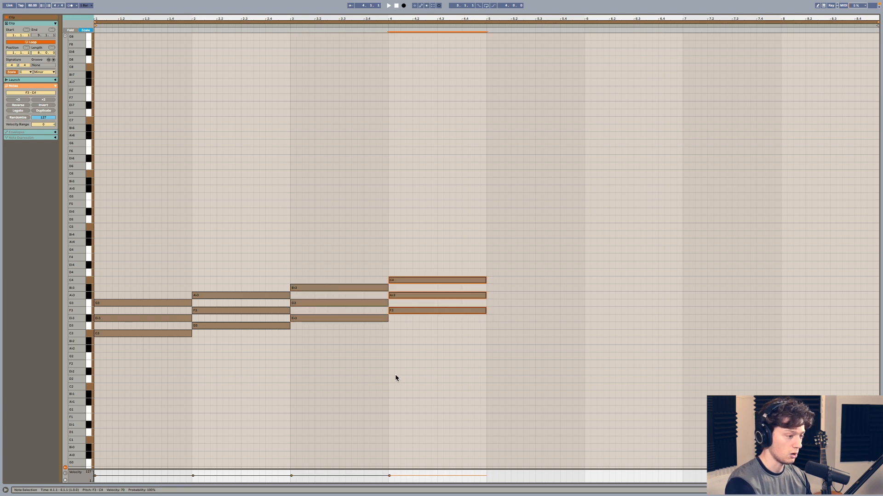
key("ctrl+d")
key("Up")
key("ctrl+d")
key("Up")
key("ctrl+d")
key("Up")
key("ctrl+d")
key("Up")
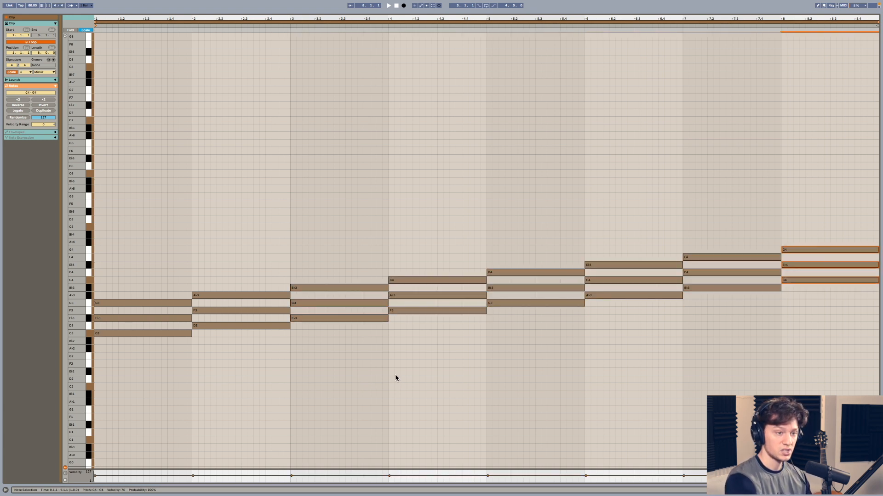
- Examine the bar 8 triad against the triads of bars 1 to 7, and the note spacing in bar 1
left_click_drag(795, 205, 816, 366)
left_click_drag(721, 226, 116, 399)
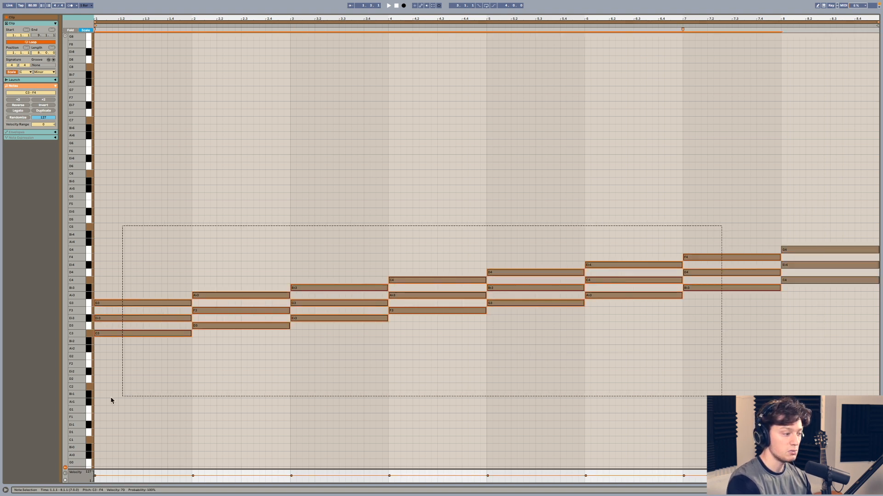
left_click_drag(812, 176, 810, 346)
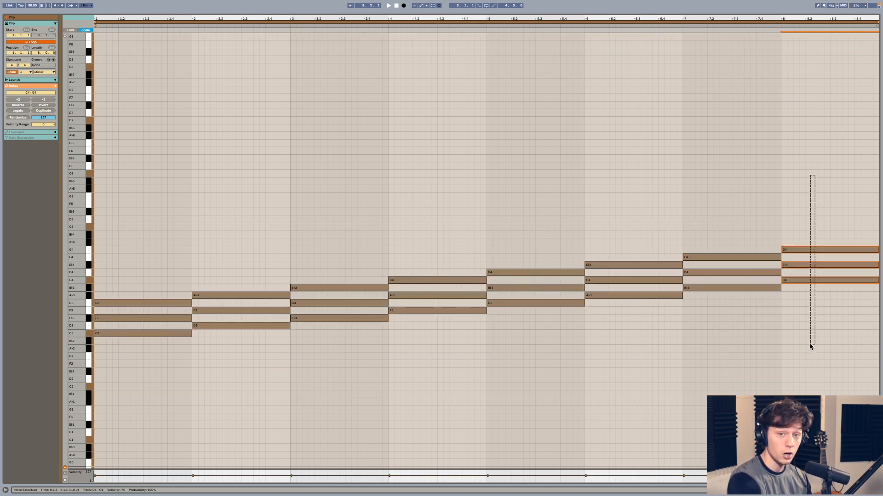
scroll(809, 343, "down", 1)
left_click_drag(156, 187, 731, 435)
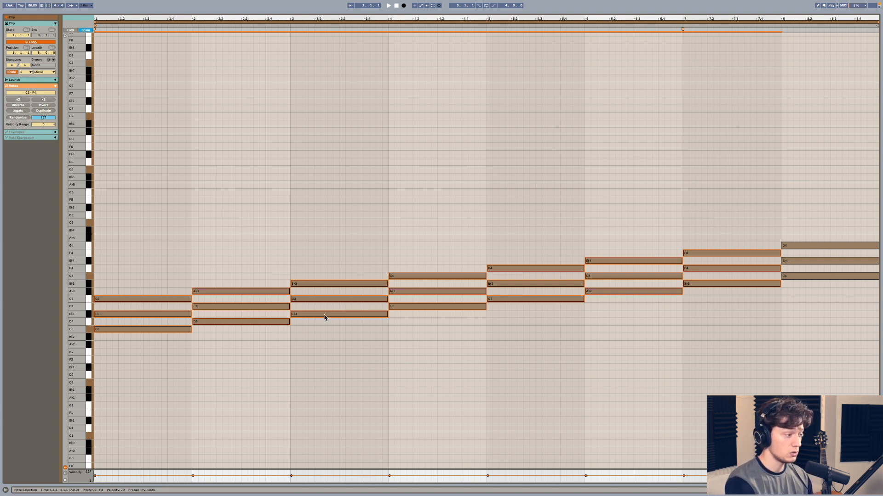
left_click(217, 240)
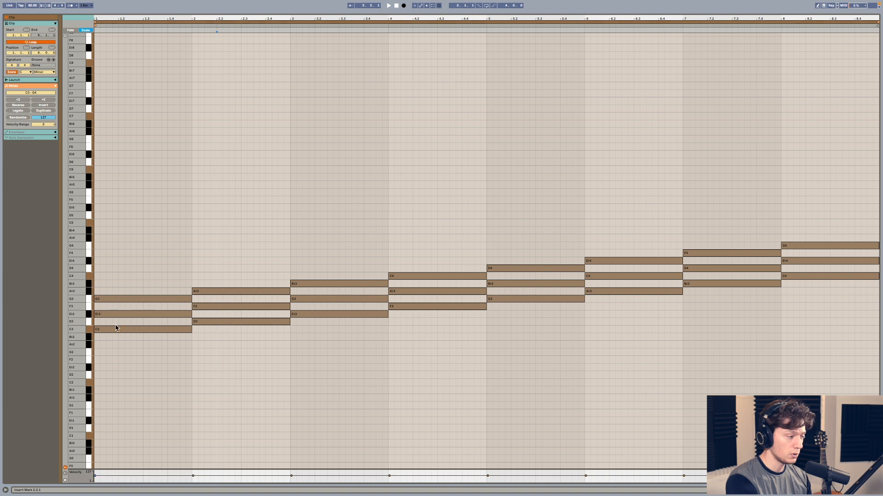
left_click_drag(109, 277, 109, 364)
left_click(116, 353)
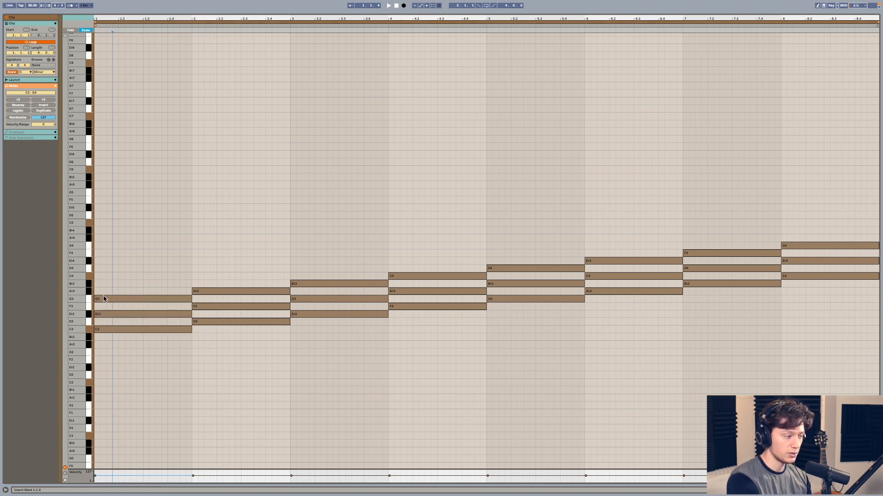
- Add a one-bar B♭3 above the bar 1 triad, play the four-note chord, and delete the added note
left_click_drag(105, 300, 105, 285)
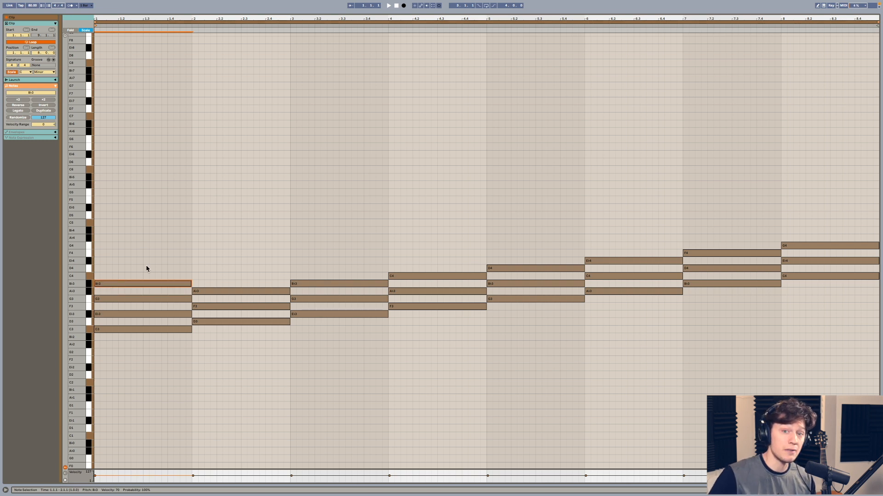
key("space")
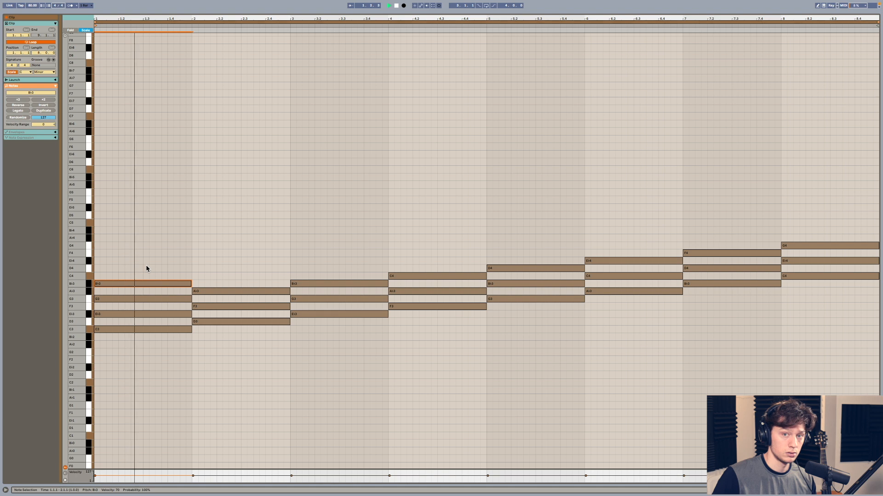
key("Delete")
key("space")
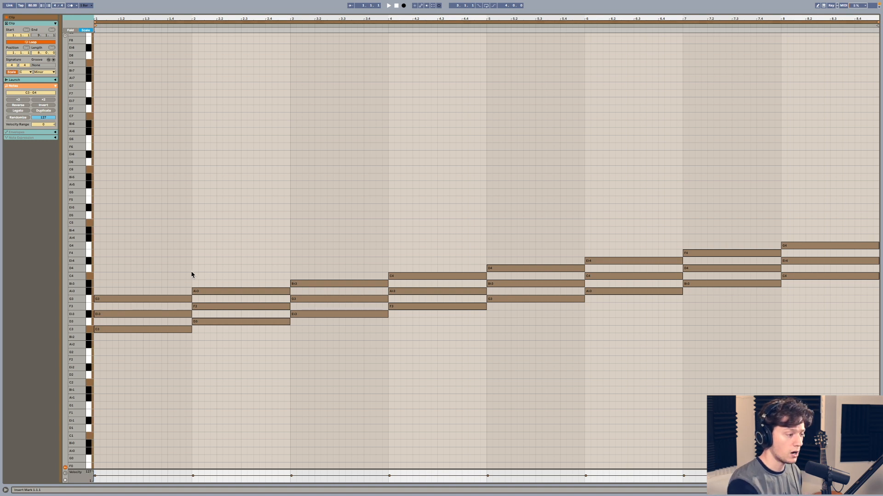
- Delete the D3, F3, A♭3 triad in bar 2
left_click_drag(226, 245, 224, 340)
left_click(235, 163)
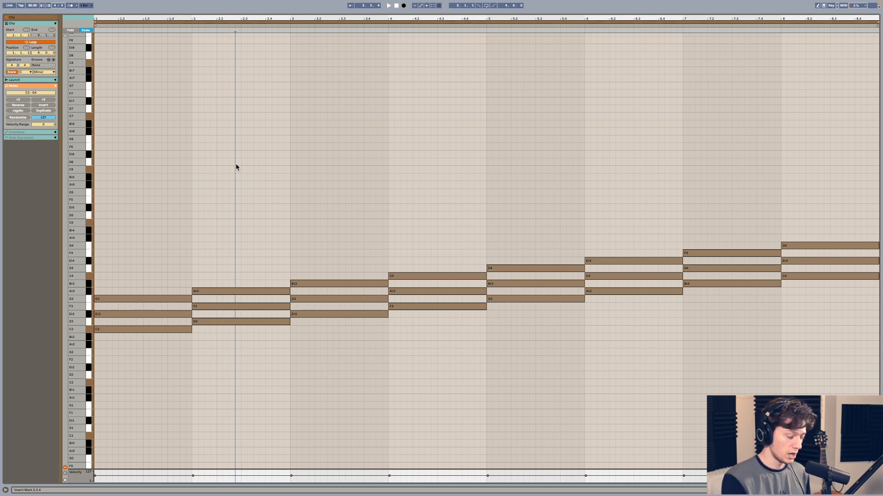
left_click_drag(235, 164, 220, 383)
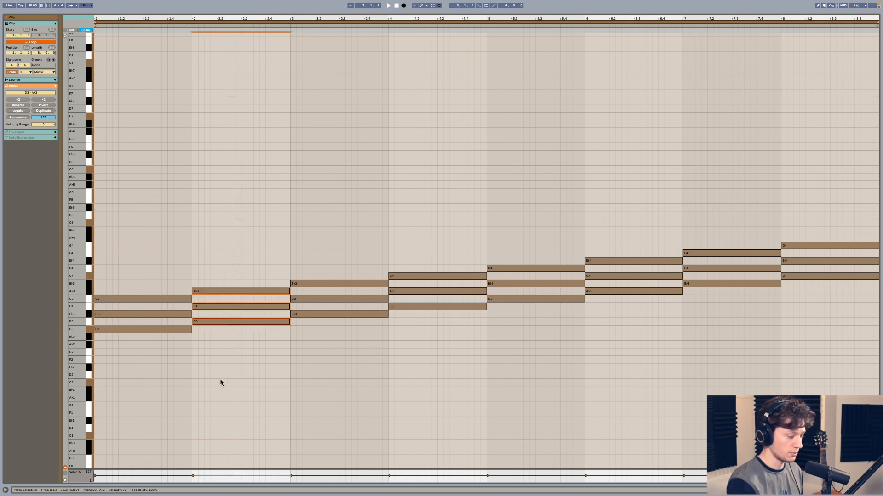
key("Delete")
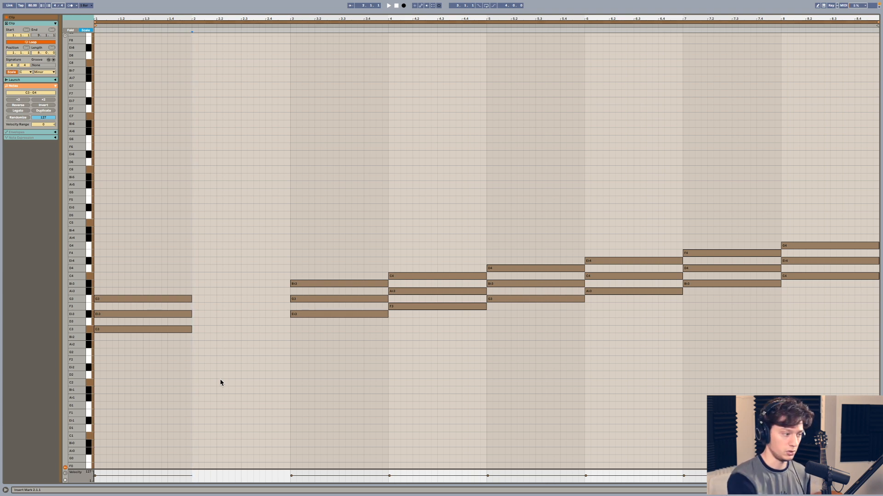
- Go through the remaining triads one by one and delete those in bars 3 to 8
left_click_drag(130, 167, 132, 398)
left_click_drag(376, 162, 328, 321)
left_click_drag(441, 211, 438, 334)
left_click_drag(551, 190, 536, 358)
left_click_drag(617, 204, 617, 328)
left_click_drag(704, 173, 708, 372)
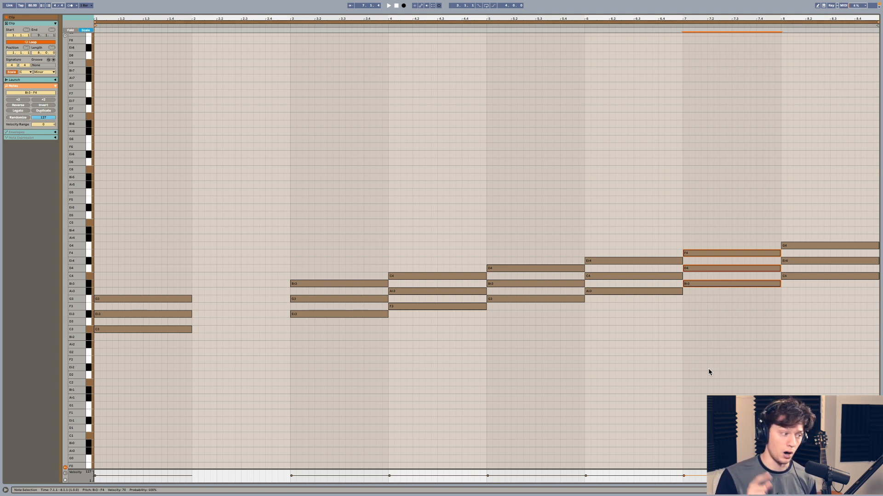
mouse_move(304, 97)
left_mouse_down()
mouse_move(321, 117)
mouse_move(839, 374)
left_mouse_up()
key("Delete")
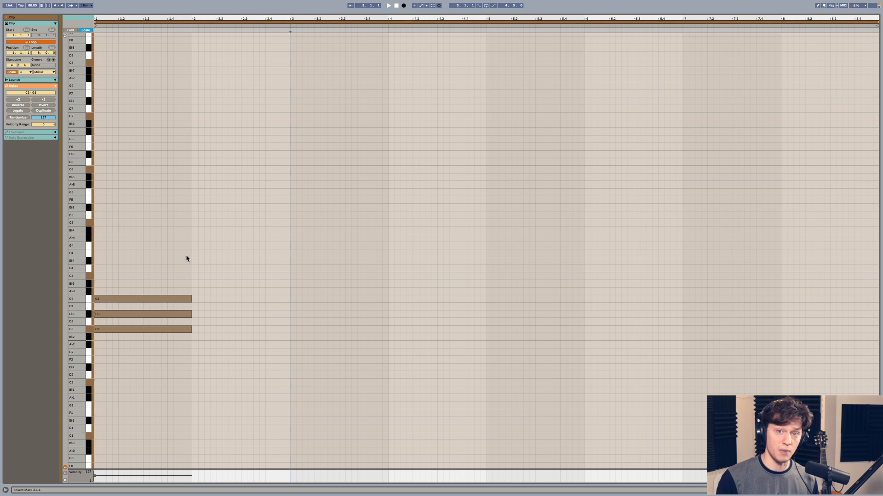
- Duplicate the bar 1 C minor triad repeatedly until it fills bars 2 to 8
left_click_drag(177, 244, 159, 360)
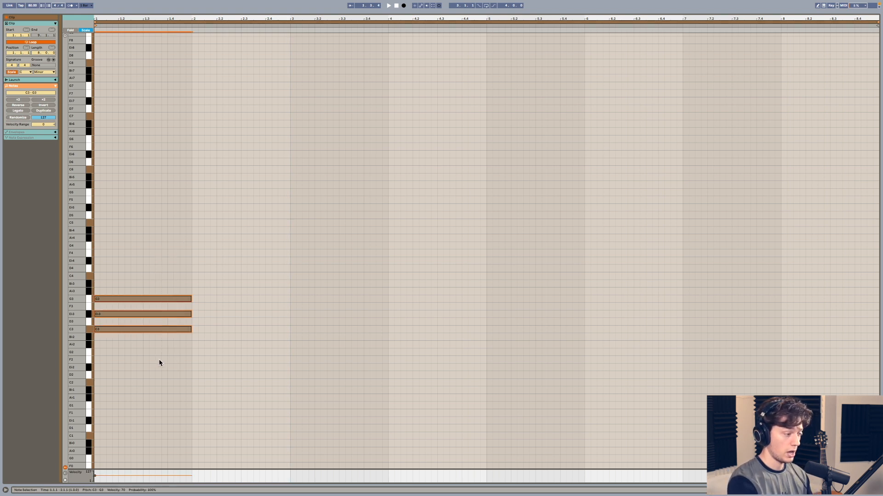
key("ctrl+d")
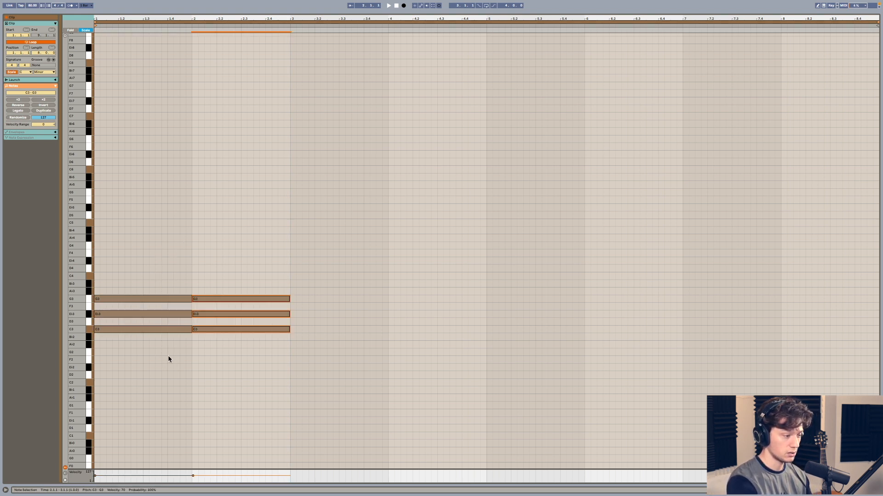
key("ctrl+d")
key("ctrl+d")
key("ctrl+d")
key("ctrl+d")
key("ctrl+d")
key("ctrl+d")
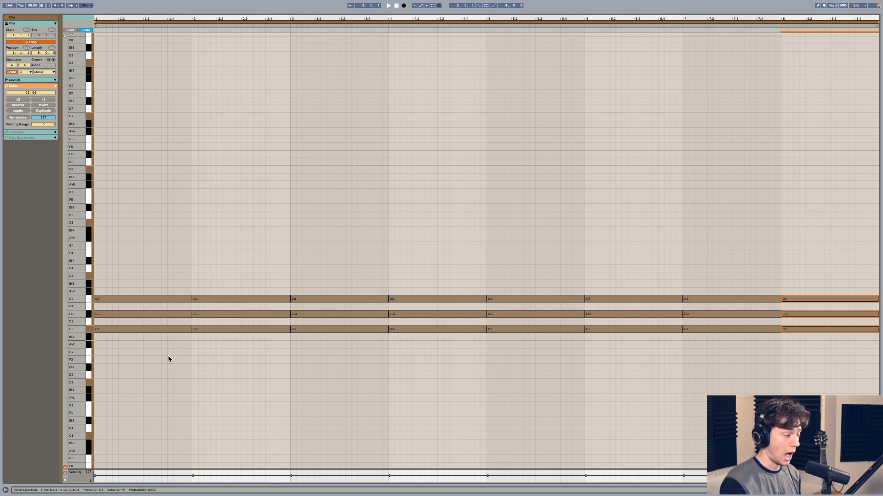
- Lower the bar 2 triad to A♭2, C3 and E♭3, and the bar 3 triad to B♭2, D3 and F3
left_click_drag(147, 248, 148, 367)
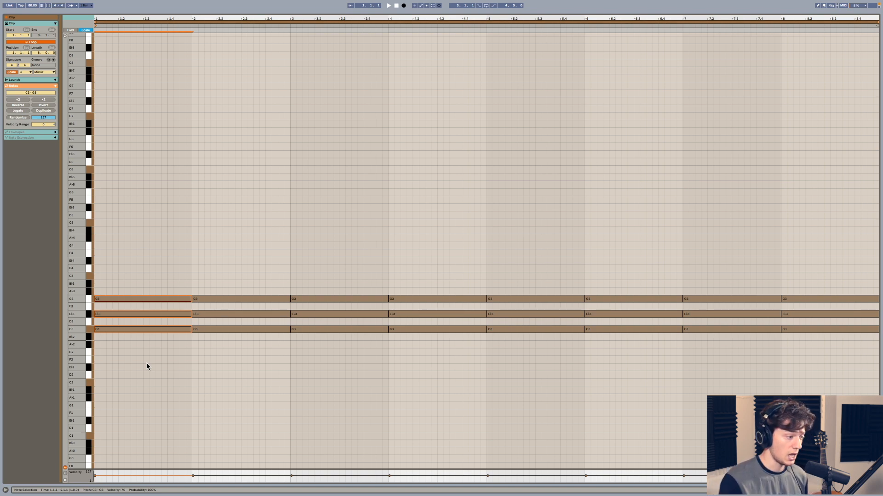
left_click_drag(216, 273, 225, 385)
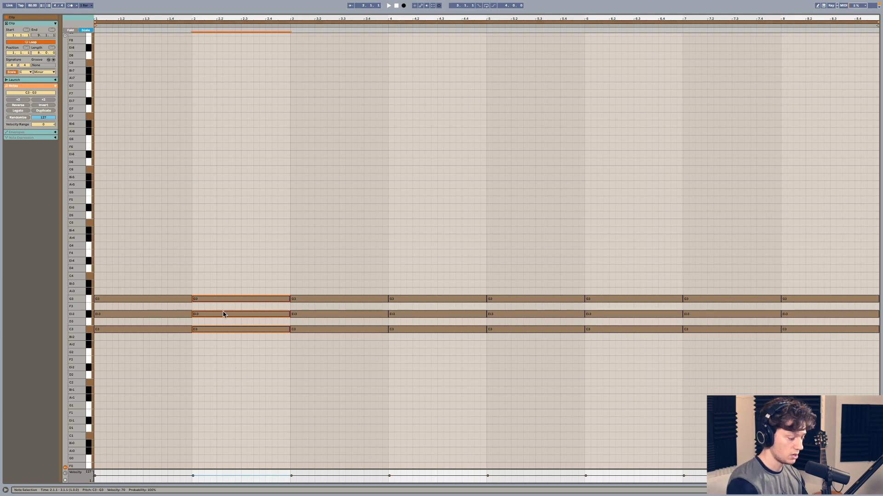
key("Down")
key("Down")
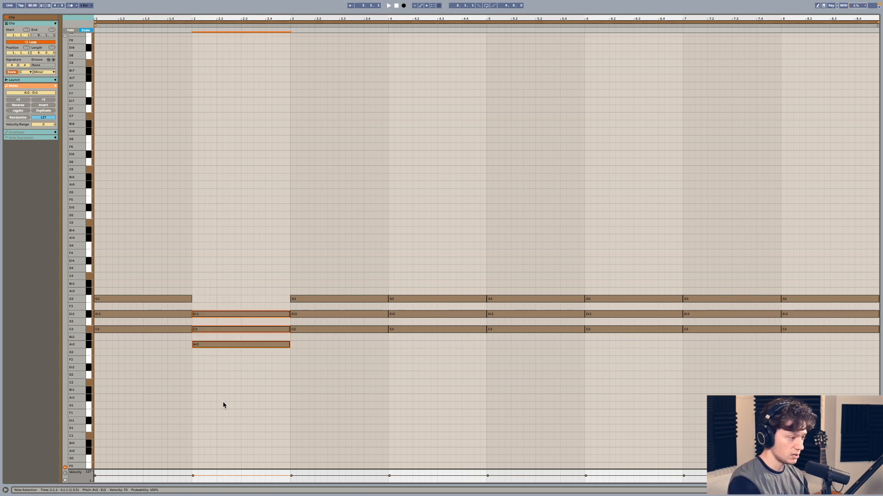
left_click_drag(316, 259, 314, 372)
key("Down")
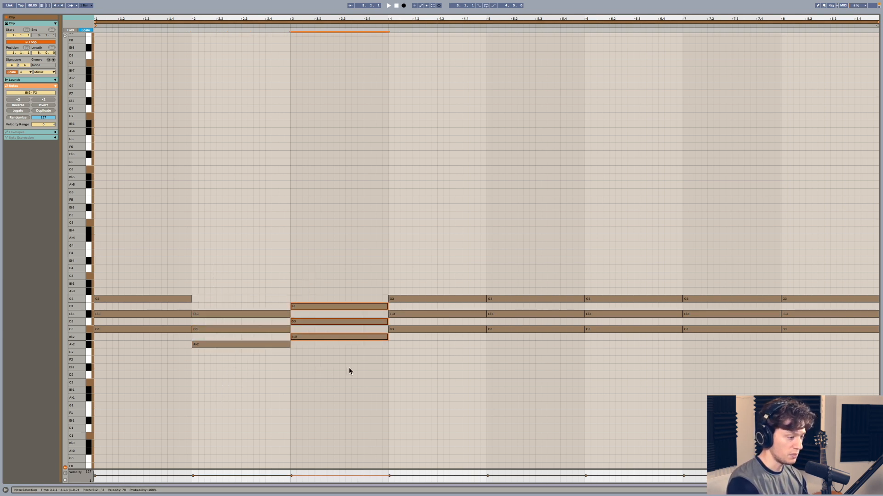
- Lower the bar 4 triad to E♭2, G2 and B♭2, and the bar 5 triad to F2, A♭2 and C3
left_click_drag(423, 287, 424, 398)
key("Down")
key("Down")
key("Down")
key("Down")
key("Down")
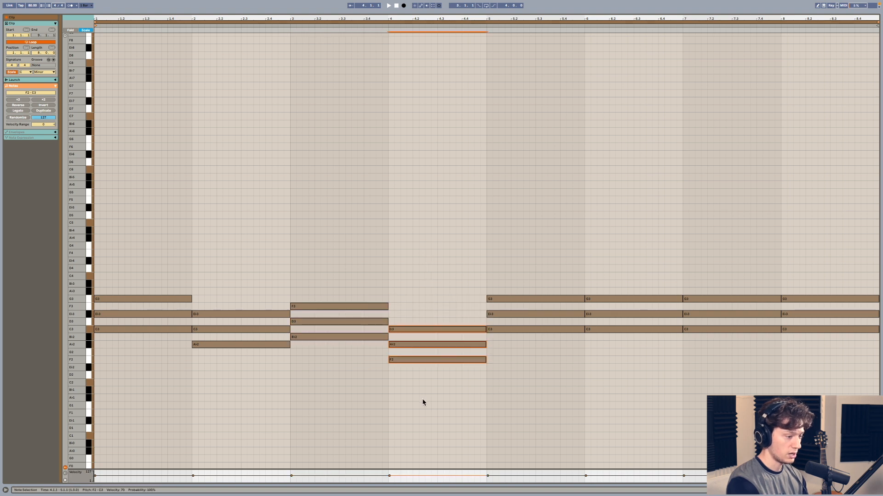
left_click_drag(517, 270, 518, 369)
- Lower the bar 6 triad to G2, B♭2 and D3, and the bar 7 triad to A♭2, C3 and E♭3
key("Down")
key("Down")
key("Down")
key("Down")
left_click_drag(604, 255, 611, 389)
key("Down")
key("Down")
left_click_drag(699, 259, 711, 380)
key("Down")
key("Down")
- Lower the bar 8 triad to B♭2, D3 and F3, and play back the progression
left_click_drag(801, 265, 810, 380)
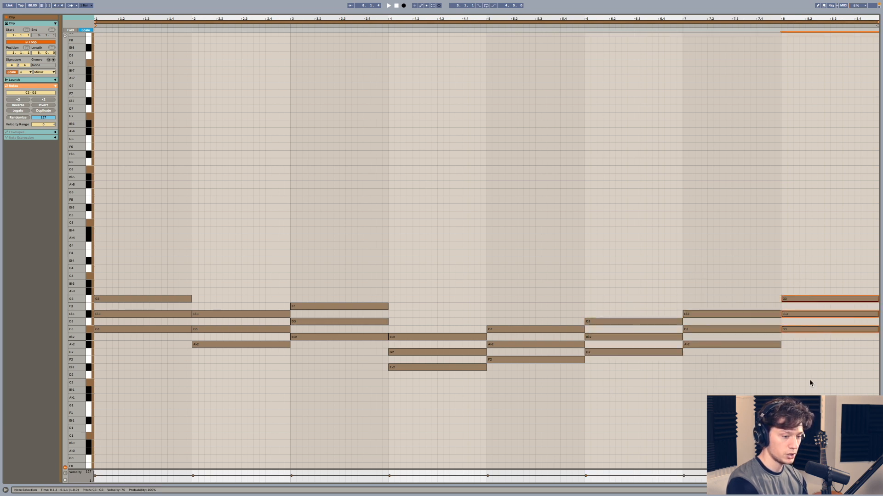
key("Down")
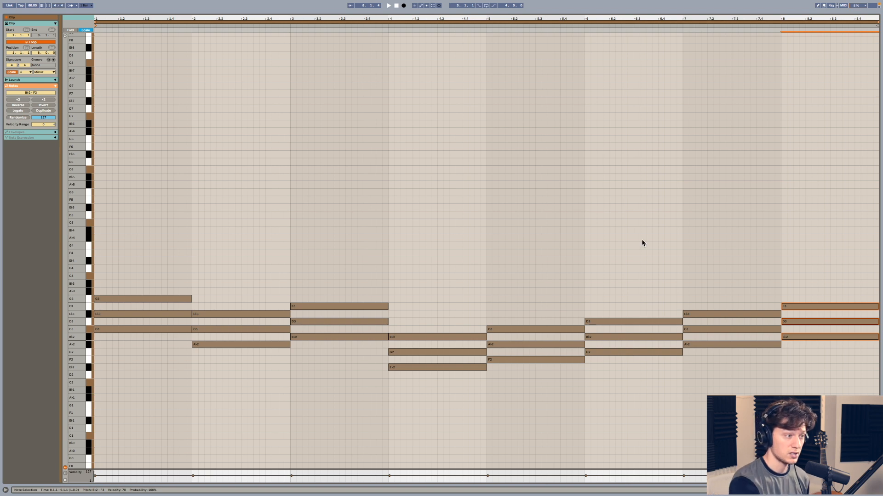
left_click(388, 6)
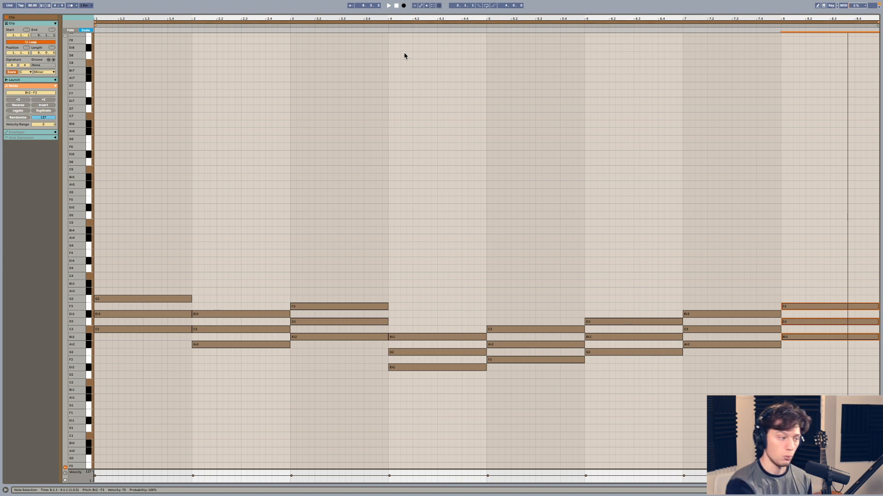
- Try the bar 8 triad two scale steps lower on G2, B♭2 and D3, and return it to B♭2, D3 and F3
left_click_drag(151, 275, 139, 377)
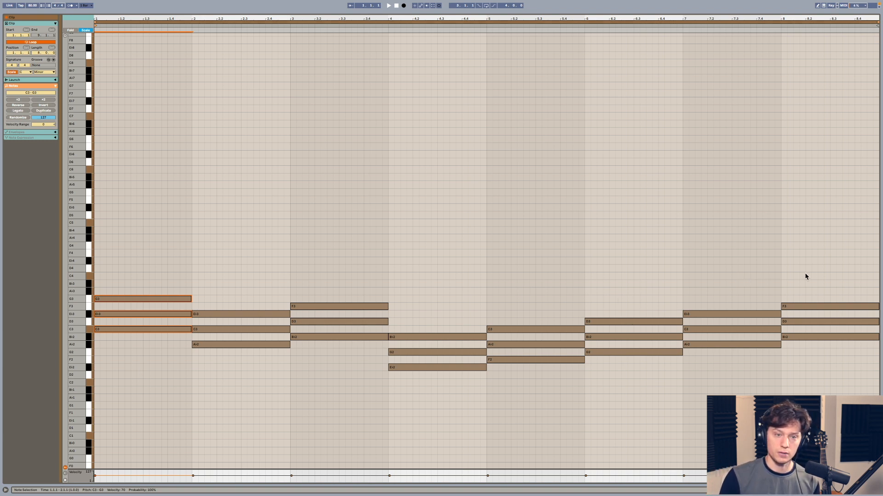
left_click_drag(805, 272, 808, 373)
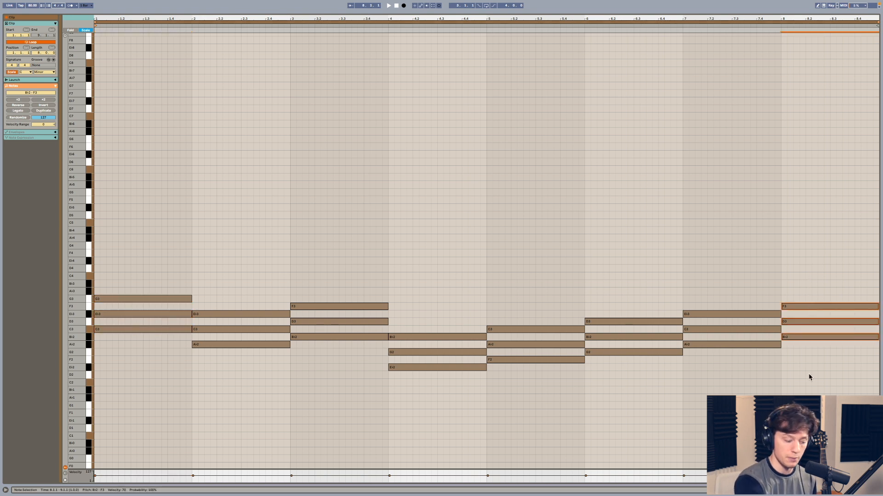
key("Down")
key("Down")
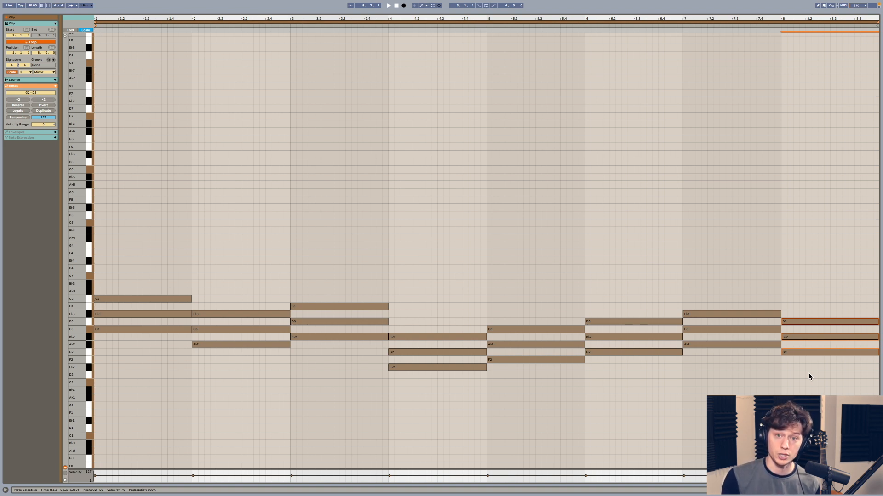
key("Up")
key("Up")
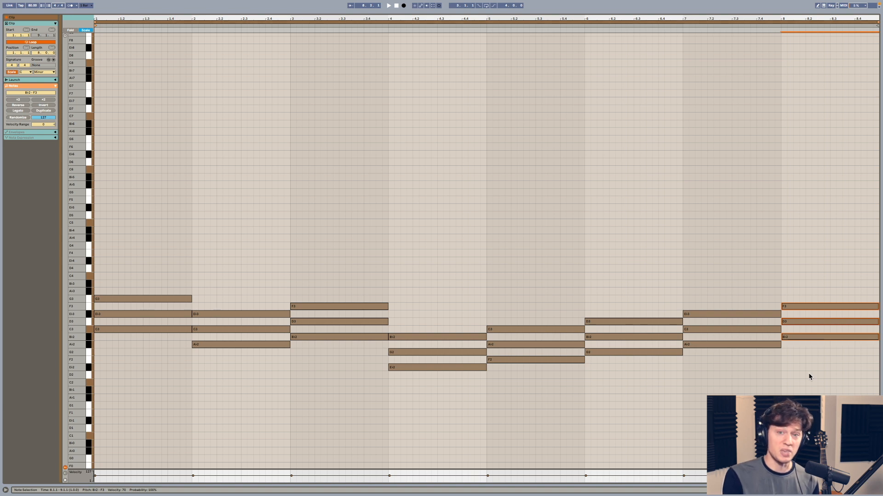
- Compare the triads in bars 2 and 7, and those in bars 3 and 8
left_click_drag(227, 275, 221, 377)
left_click_drag(729, 292, 727, 396)
left_click_drag(361, 274, 344, 368)
left_click_drag(817, 264, 818, 371)
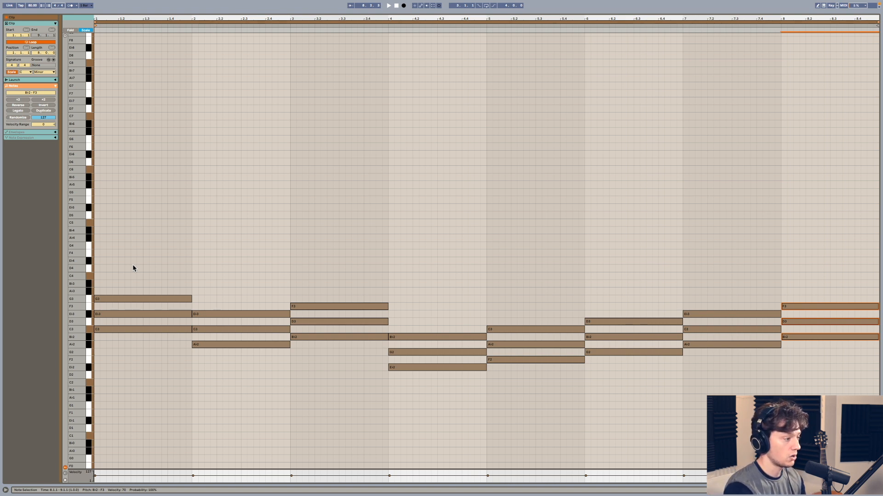
- Place a short E♭4 note at the start of bar 1 and set the velocity of all chord notes to 1
double_click(98, 261)
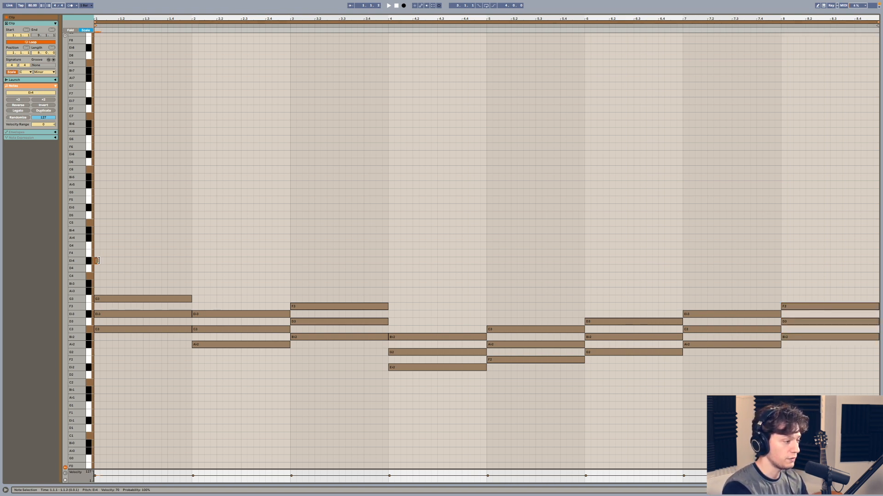
left_click(164, 276)
left_click_drag(125, 263, 861, 461)
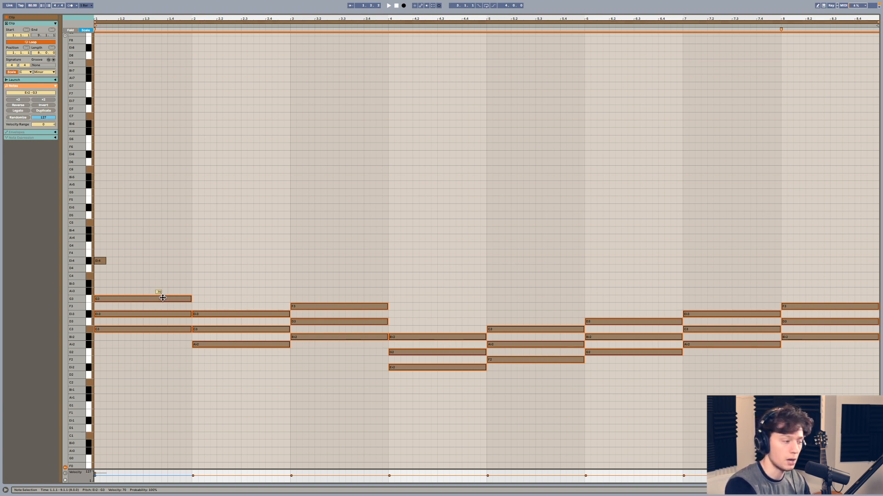
left_click_drag(159, 299, 158, 354)
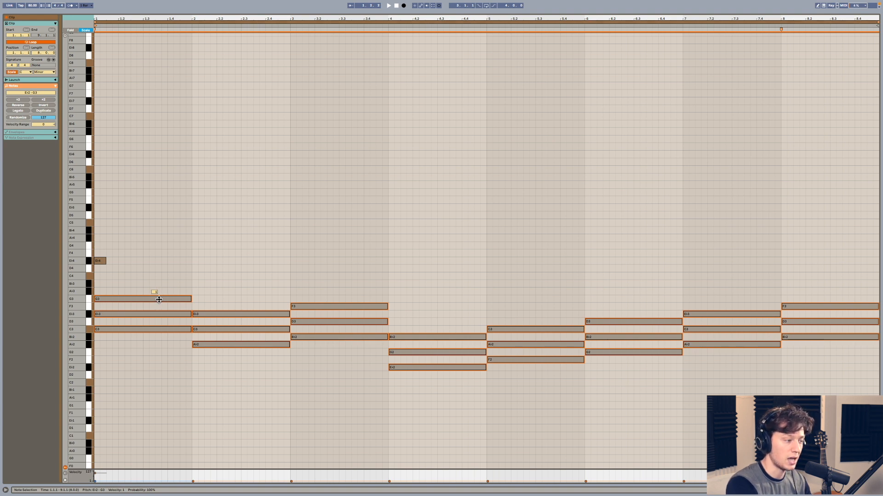
- Delete the short E♭4 note at the start of bar 1
left_click(104, 261)
key("Delete")
left_click(105, 281)
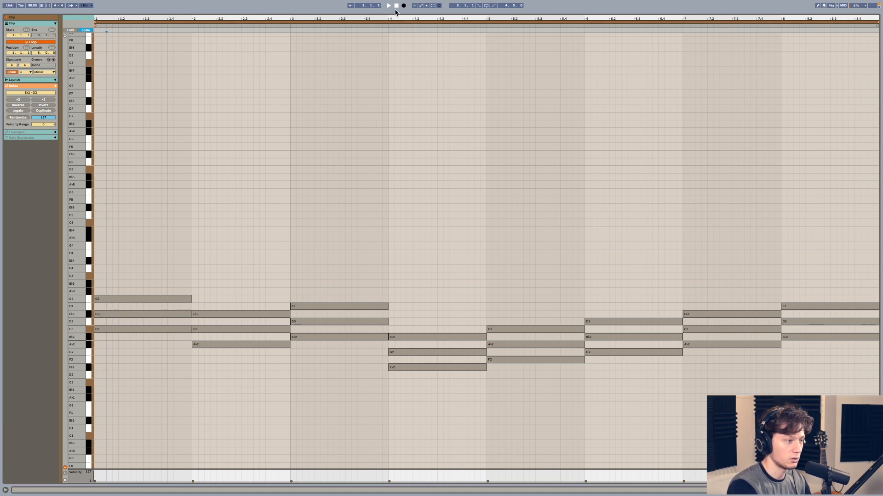
- Play the progression, set the velocity of all chord notes to 127, and play it again
key("space")
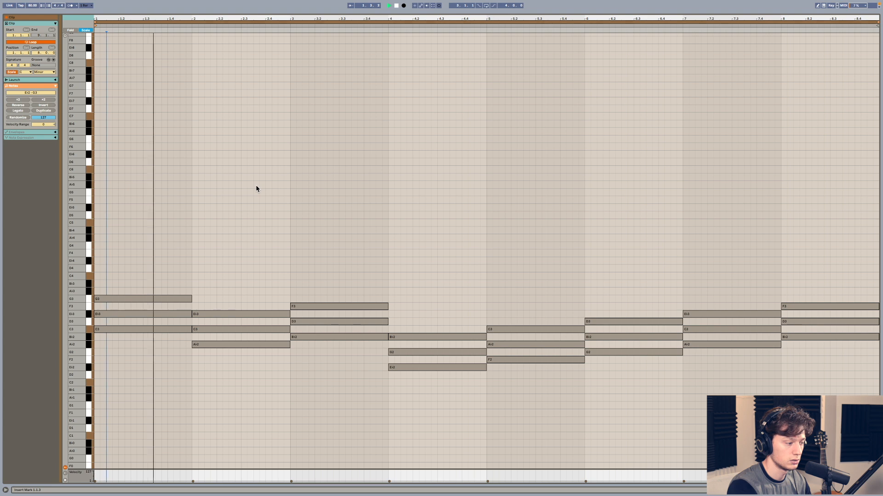
key("space")
key("ctrl+a")
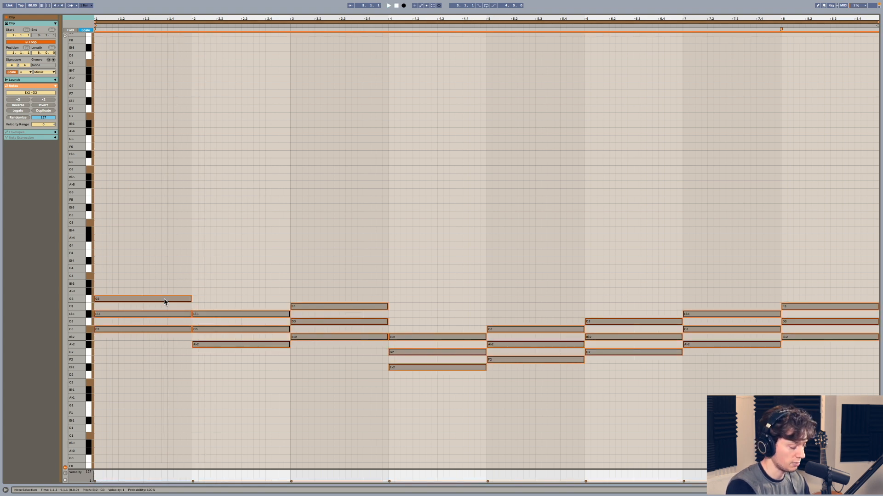
left_click_drag(165, 300, 164, 294)
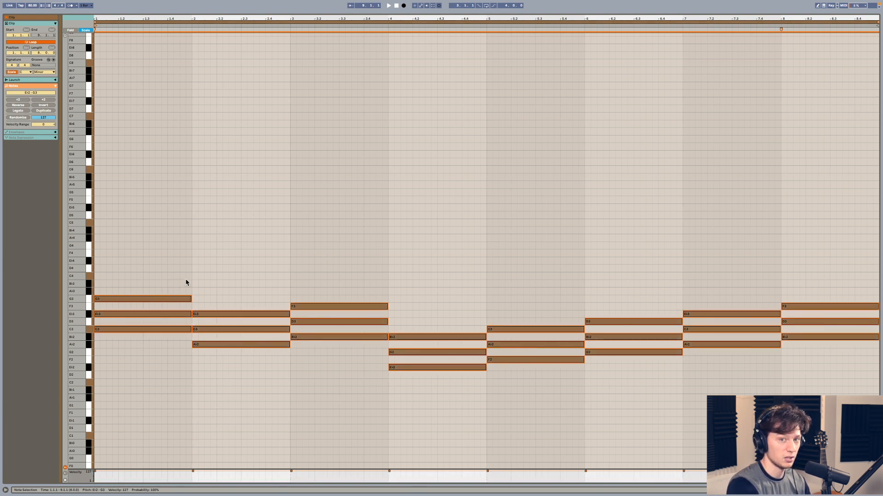
key("space")
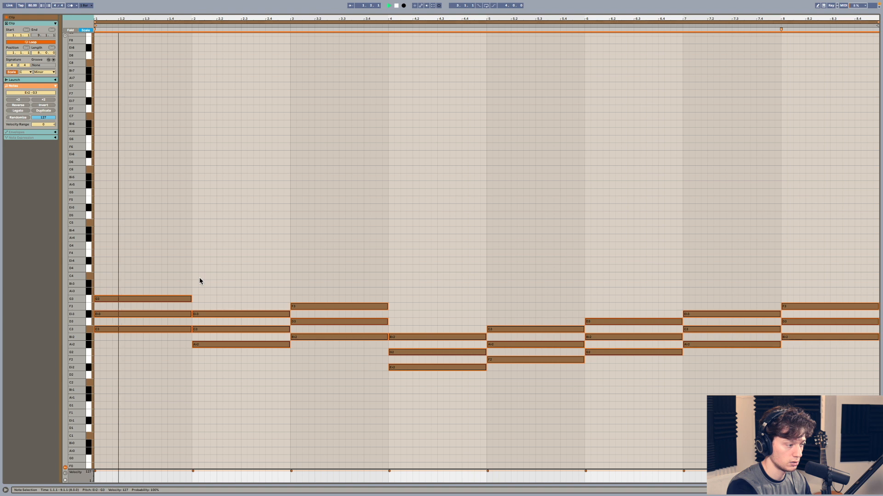
key("space")
- Lower the velocity of all chord notes to a medium level
left_click_drag(151, 298, 151, 317)
scroll(155, 298, "up", 1)
scroll(156, 295, "left", 1)
left_click(164, 258)
- Place an E♭4 note at the start of bar 1 with velocity 97 and a length of one beat
double_click(97, 261)
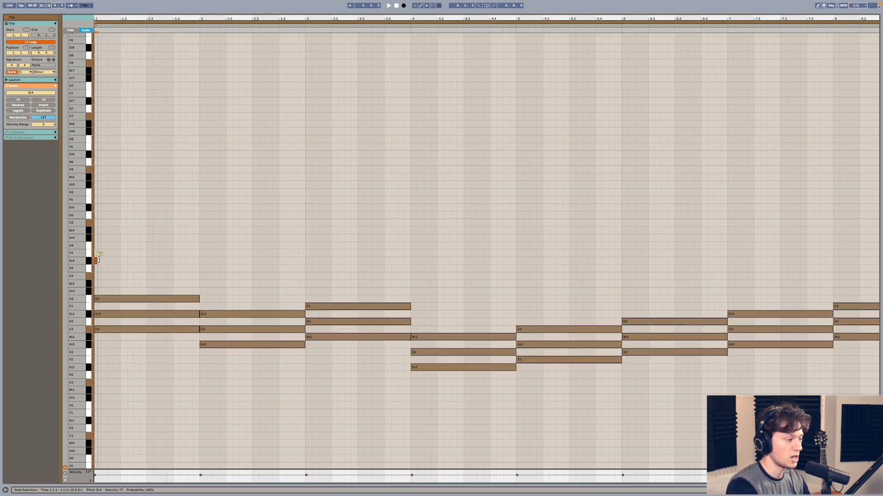
left_click_drag(97, 261, 97, 256)
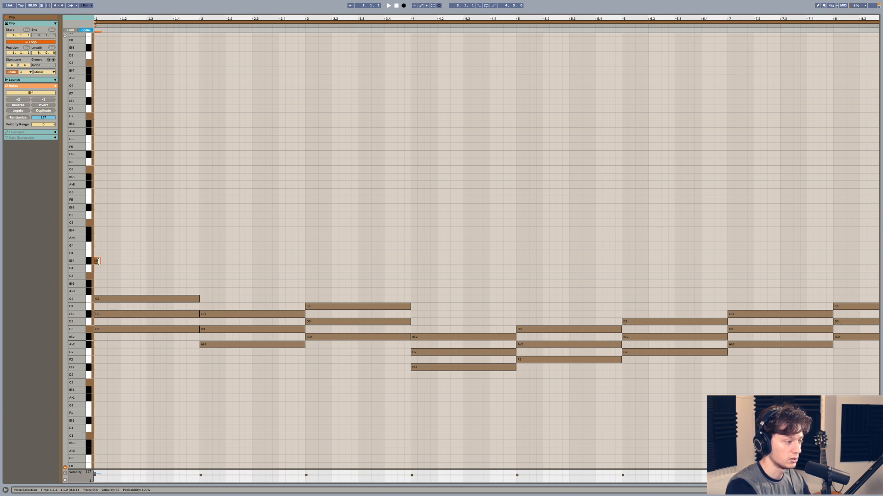
left_click_drag(99, 261, 118, 263)
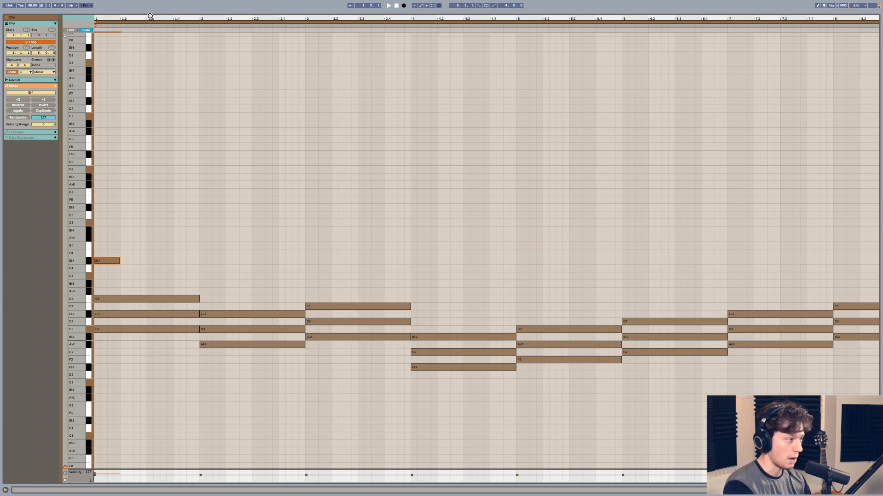
left_click_drag(147, 19, 147, 8)
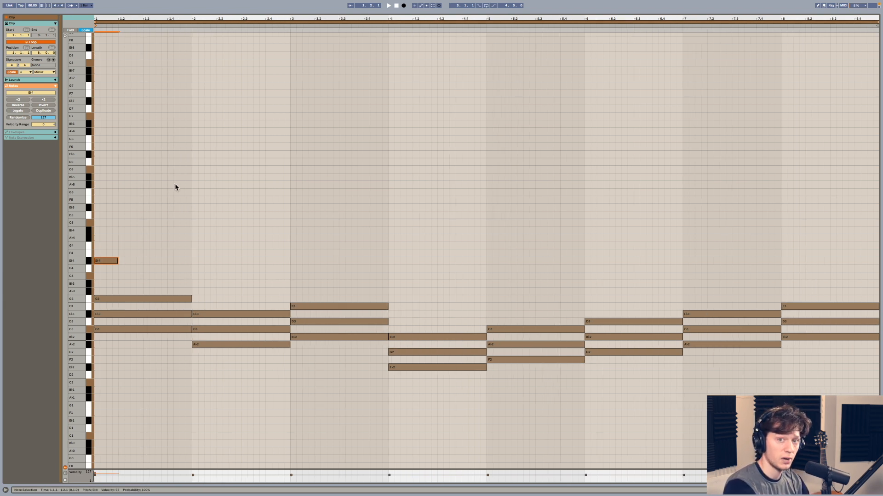
key("space")
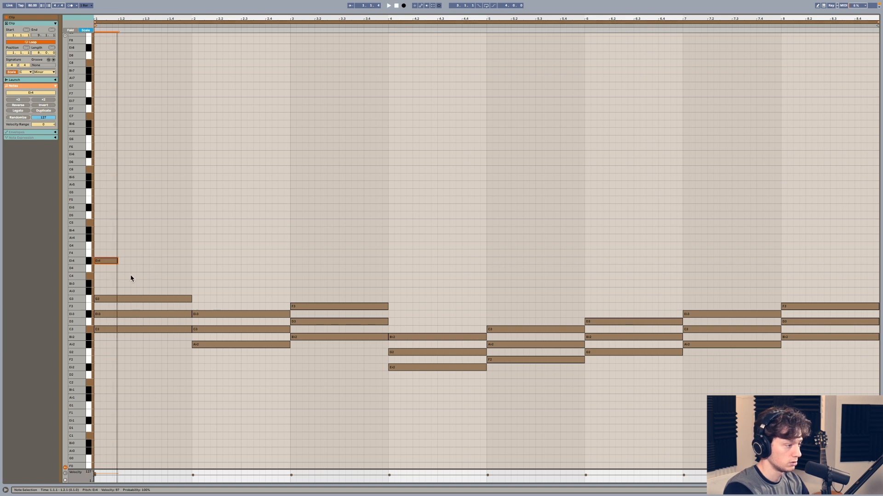
- Add an eighth-note C4 on beat 2 of bar 1, followed by two eighth-note E♭4 notes
double_click(121, 276)
left_click_drag(124, 275, 130, 276)
key("super+d")
key("Up")
key("Up")
key("super+d")
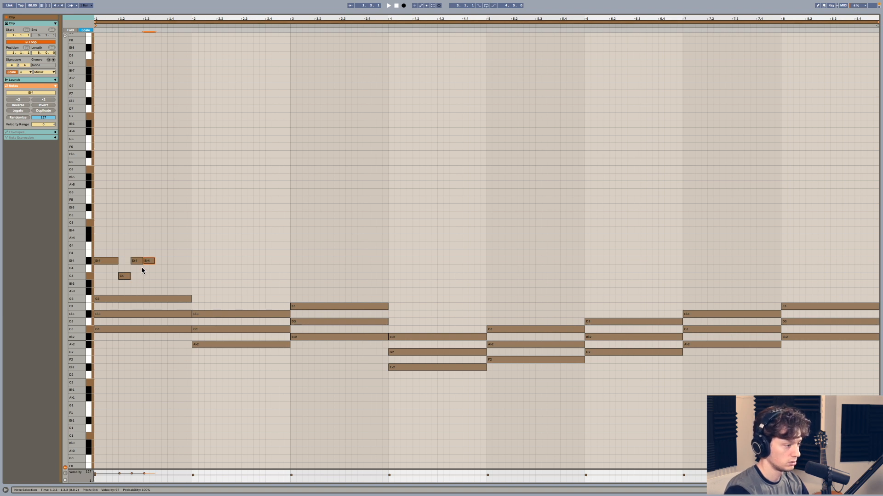
- Lengthen the E♭4 on beat 3 to one beat, and add a one-beat G4 on beat 4 of bar 1
left_click_drag(152, 259, 168, 260)
key("super+d")
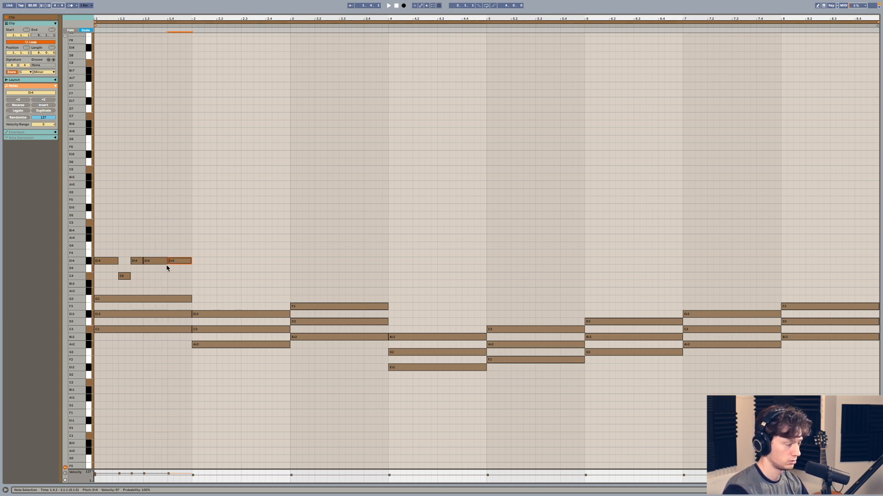
key("Up")
key("Up")
key("space")
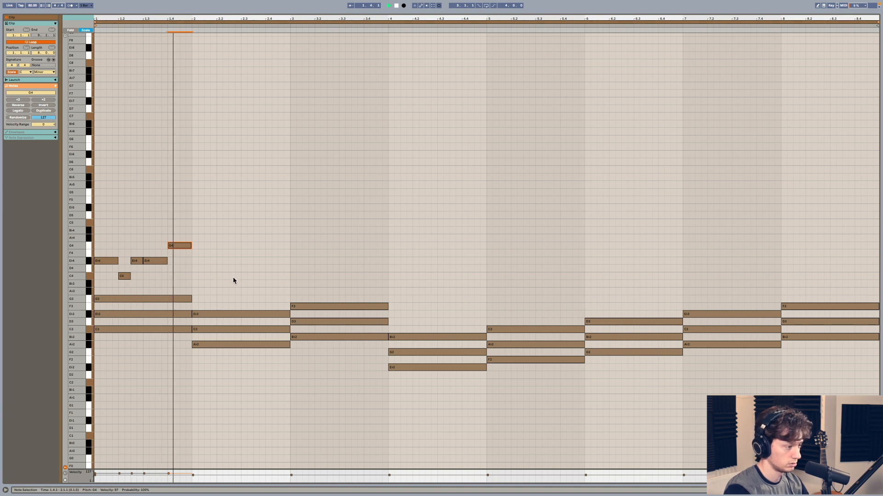
left_click_drag(106, 231, 199, 283)
key("super+d")
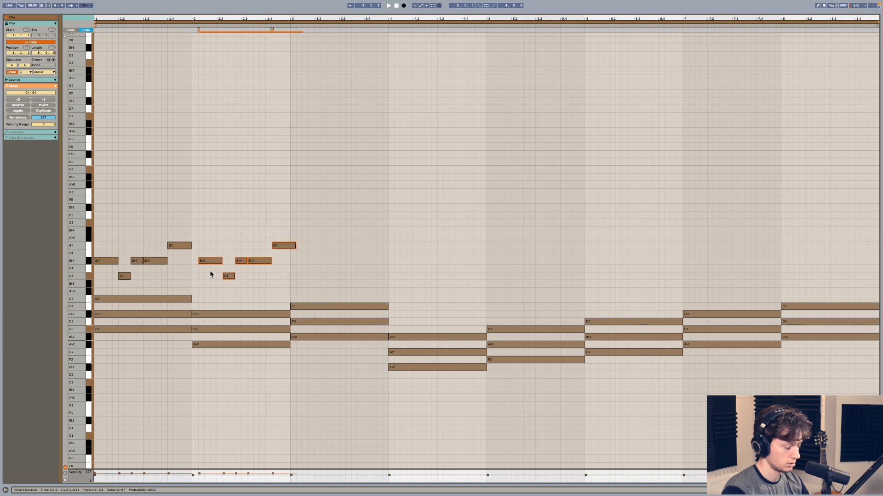
key("Delete")
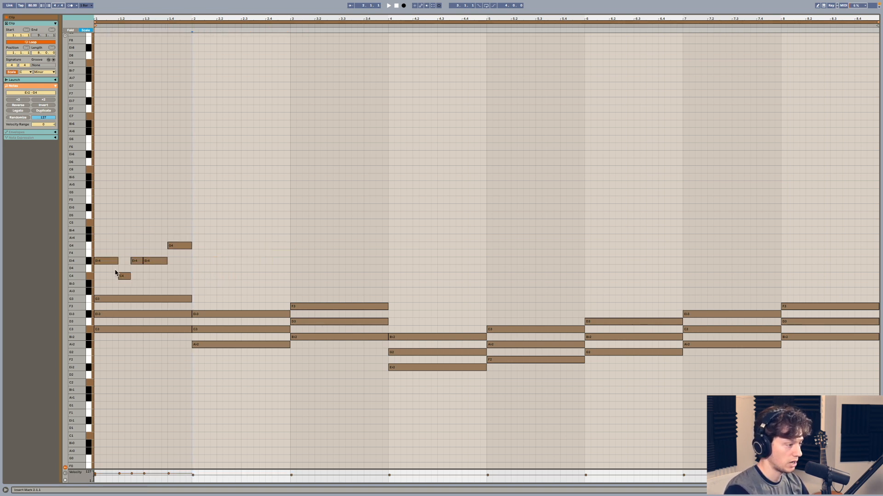
- Duplicate the five melody notes of bar 1 and align the copy with the start of bar 2
left_click_drag(106, 240, 180, 282)
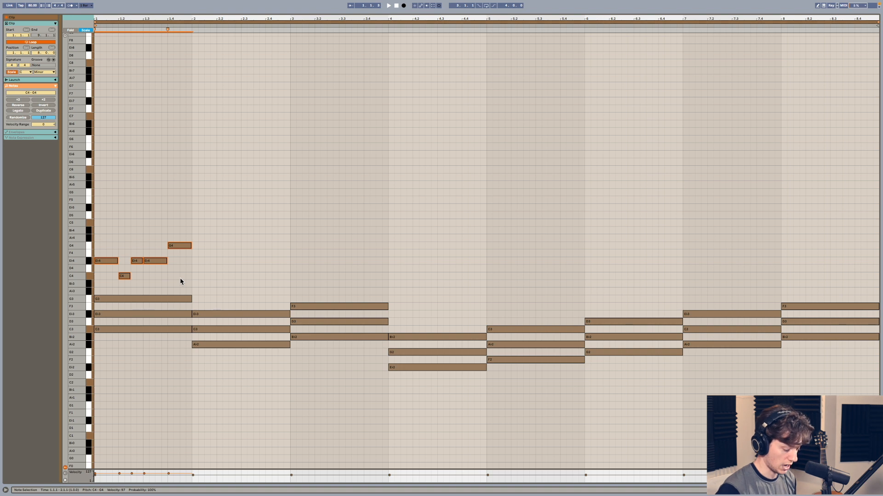
key("space")
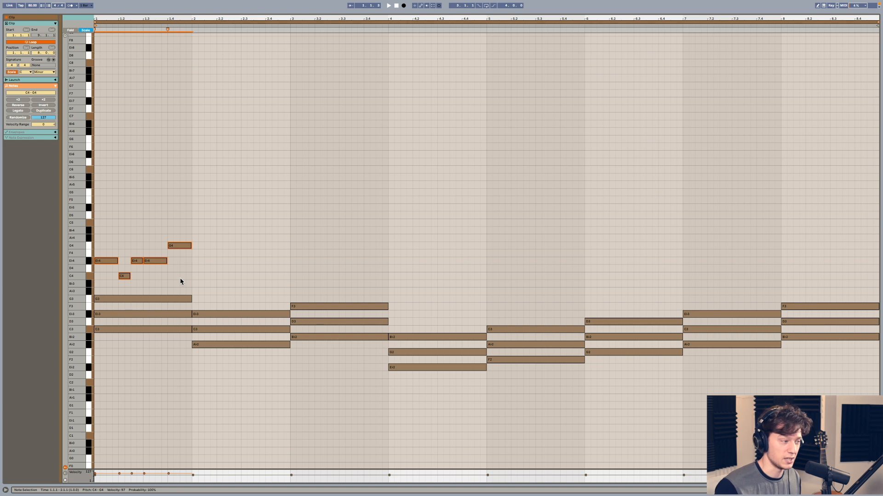
left_click(104, 272)
left_click_drag(103, 244, 103, 266)
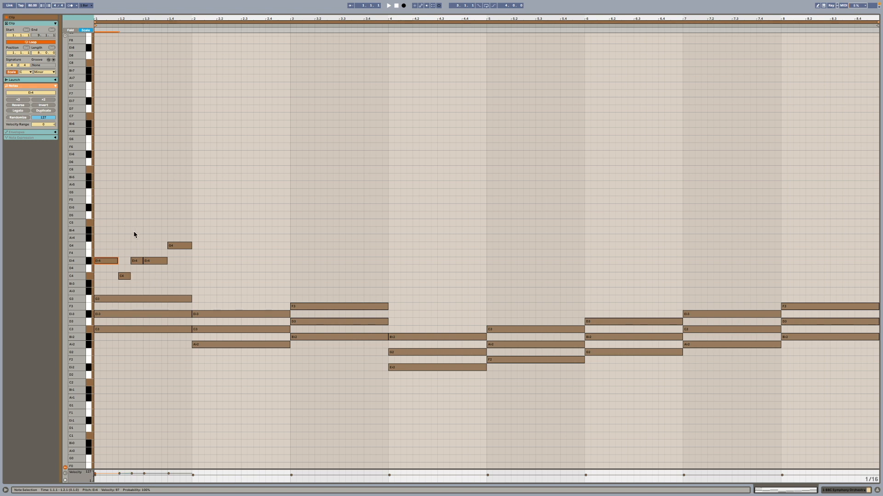
left_click_drag(108, 230, 197, 282)
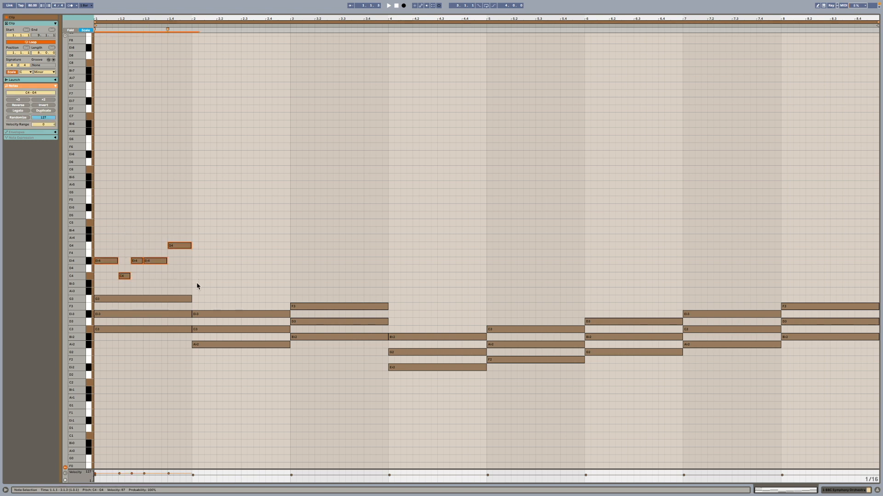
key("ctrl+d")
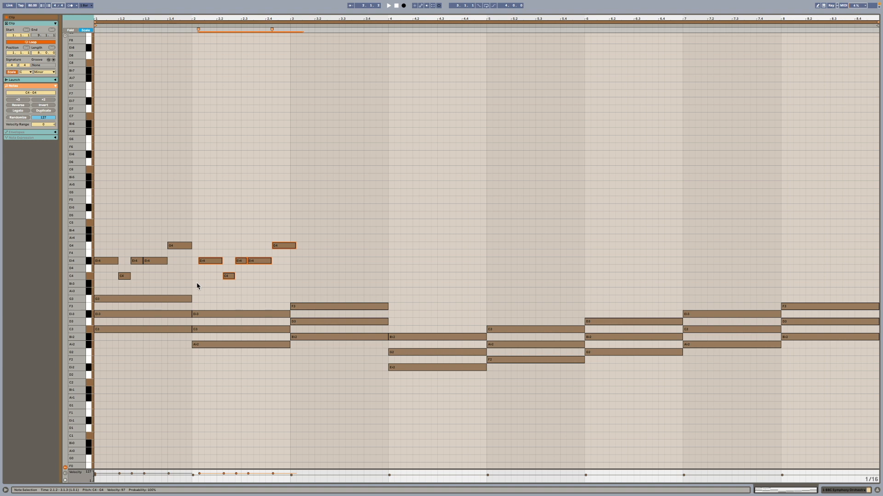
key("Left")
- Raise the last melody note of bar 2 to A♭4 and play the melody with the chords
left_click(271, 282)
left_click_drag(279, 246, 279, 238)
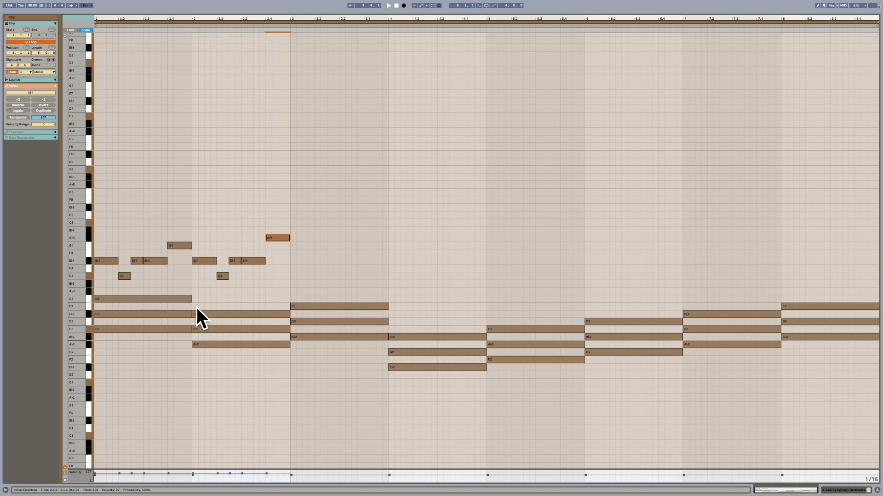
left_click(389, 6)
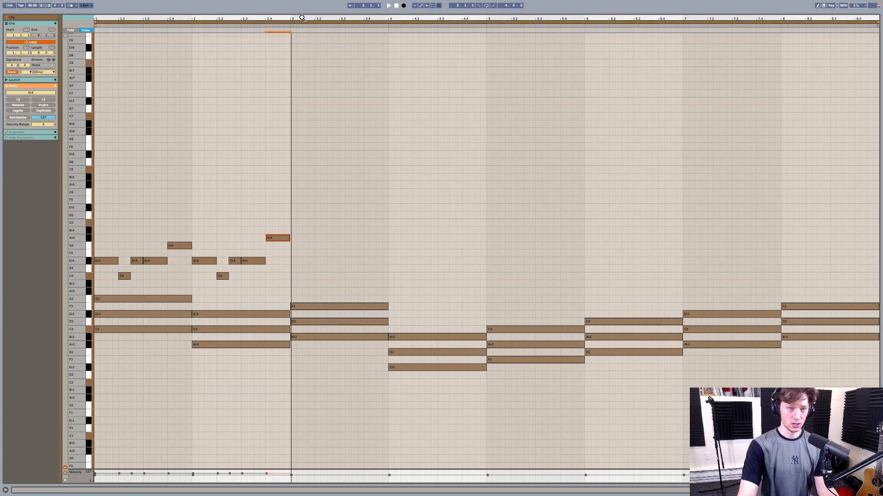
key("space")
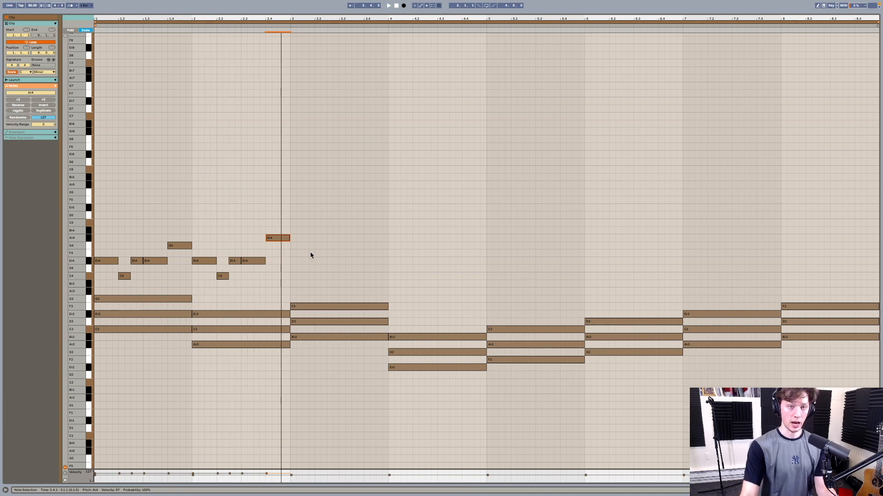
- Place a two-beat B♭4 at the start of bar 3, copy it to D4 on beat 3, and play the melody
left_click_drag(308, 283, 310, 385)
left_click(310, 263)
double_click(302, 230)
left_click_drag(315, 231, 340, 236)
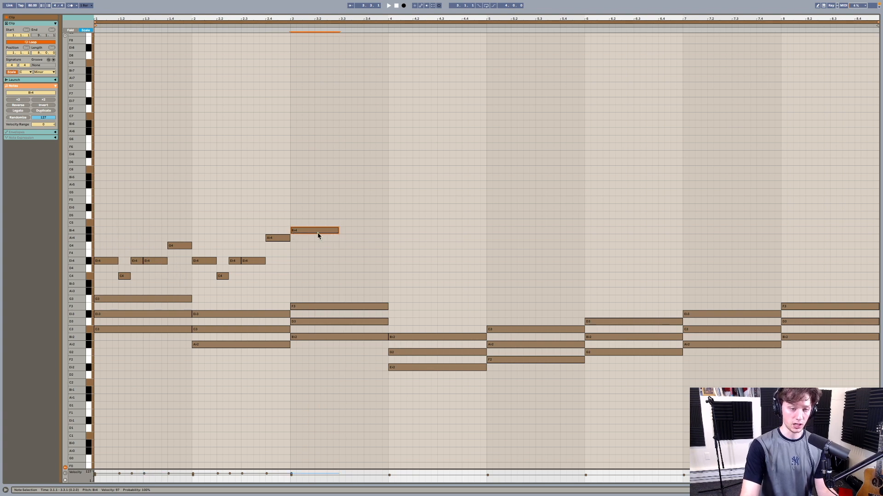
left_click_drag(315, 235, 363, 270)
key("space")
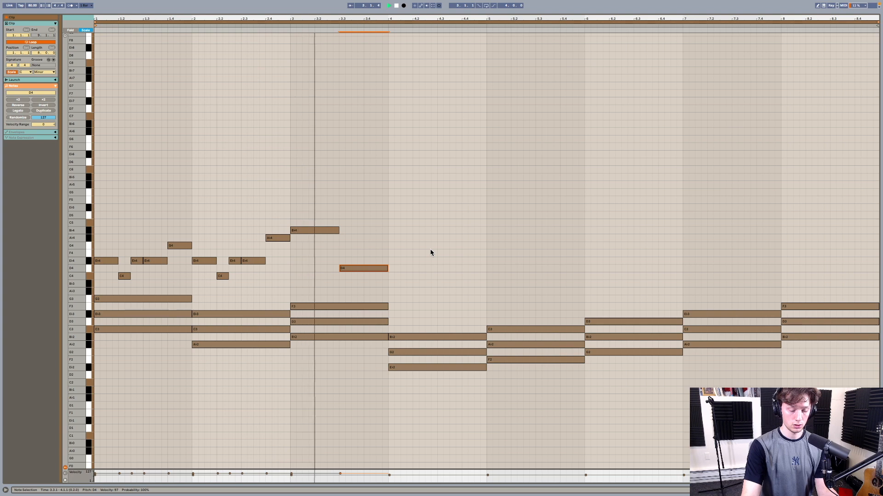
key("space")
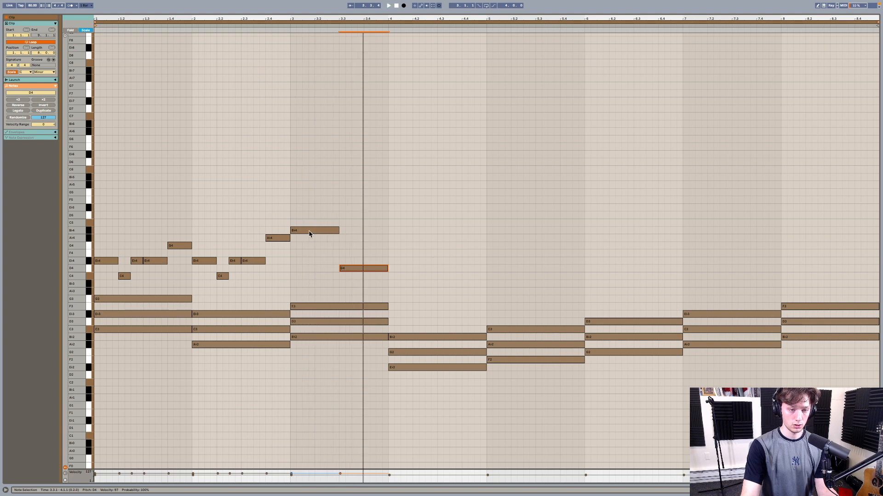
- Move the first melody note of bar 3 to F4, and copy both bar 3 melody notes into bar 4 on B♭4 and G4
left_click_drag(310, 233, 308, 252)
key("space")
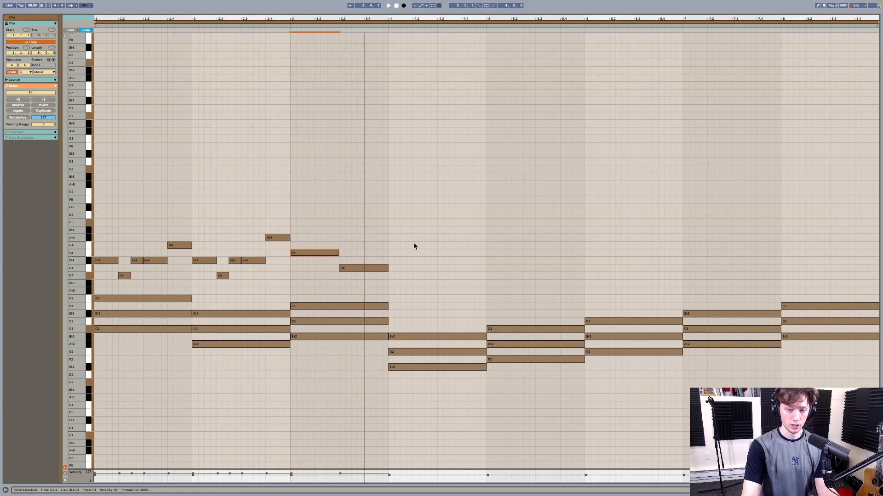
left_click_drag(303, 230, 419, 230)
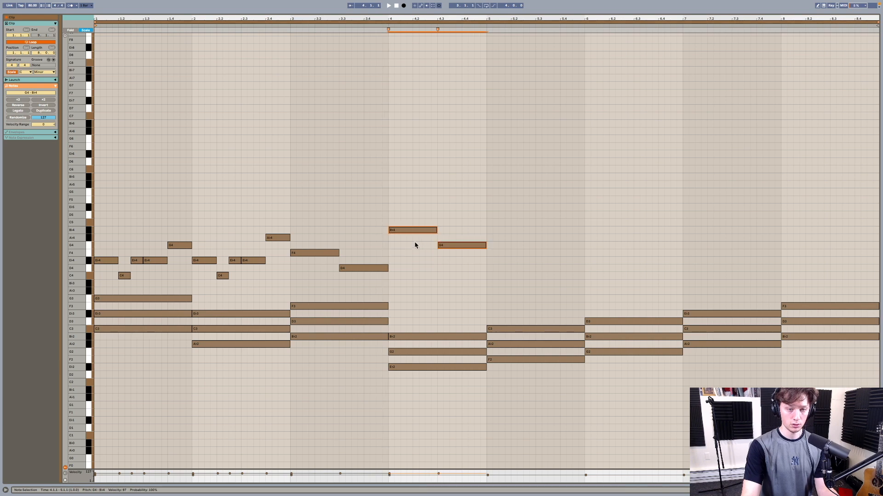
left_click(415, 238)
- Try the second melody note of bar 4 on E♭4, return it to G4, and play the melody
left_click(464, 247)
mouse_move(463, 249)
left_mouse_down()
mouse_move(465, 272)
mouse_move(464, 262)
left_mouse_up()
key("space")
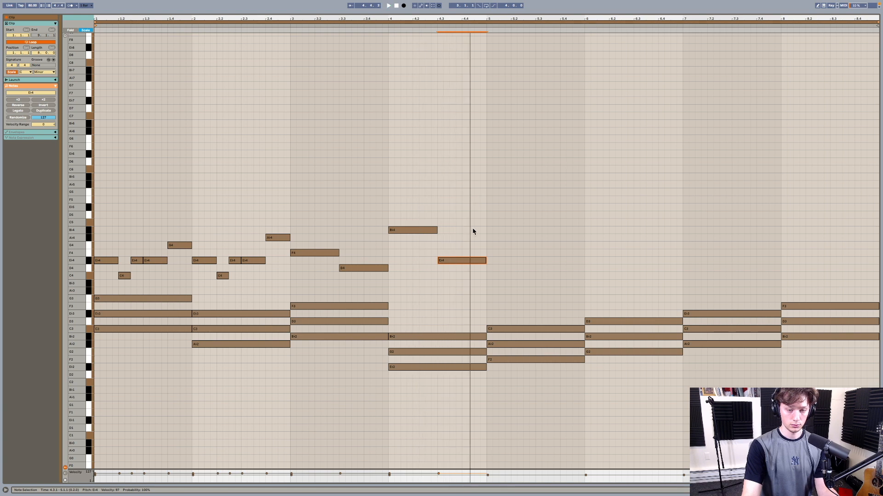
left_click_drag(461, 262, 461, 246)
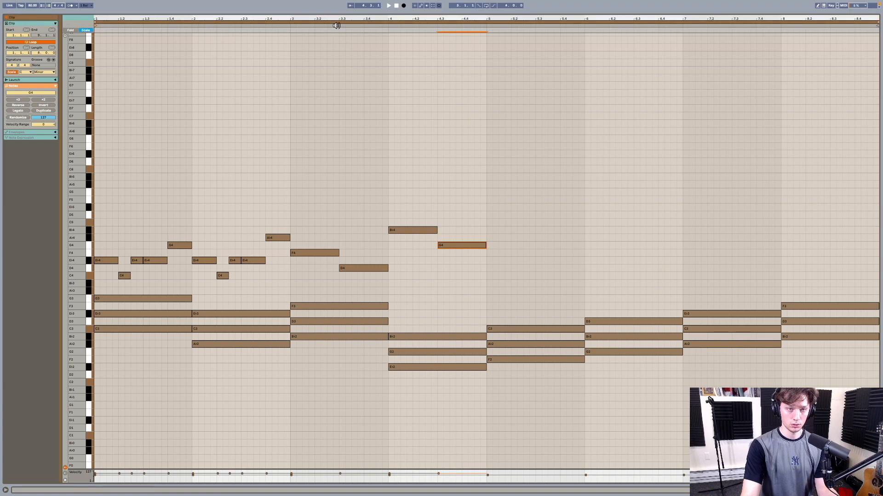
left_click(285, 25)
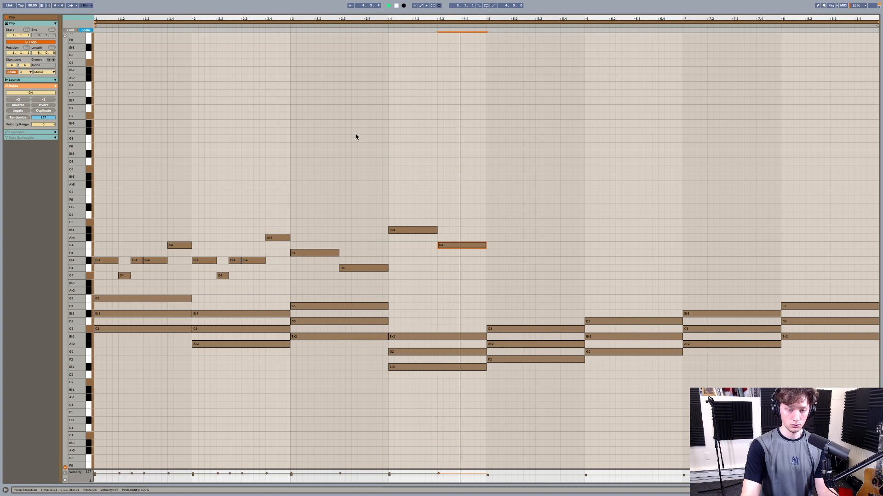
key("space")
- Copy the five melody notes of bar 1 to the start of bar 5
left_click_drag(109, 230, 182, 285)
left_click_drag(110, 259, 493, 263)
left_click(499, 272)
left_click_drag(558, 276, 579, 289)
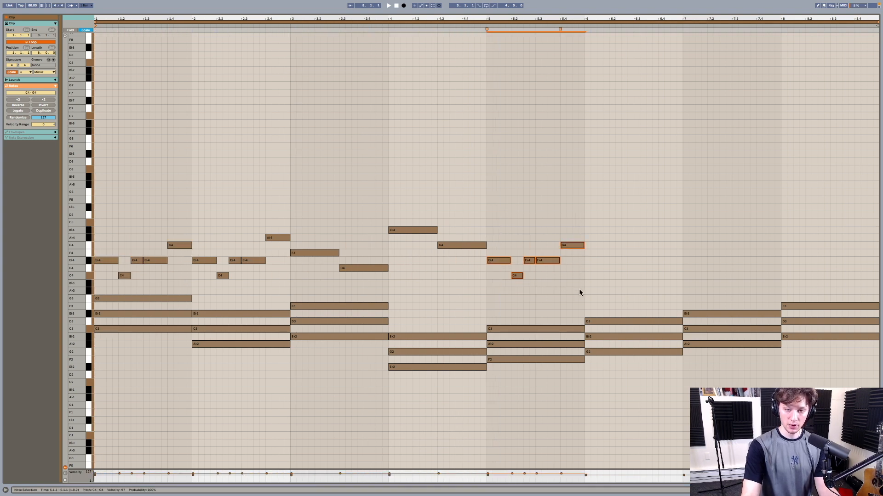
- Raise the bar 5 melody notes one scale step, and lower the second one to C4
key("Up")
key("Up")
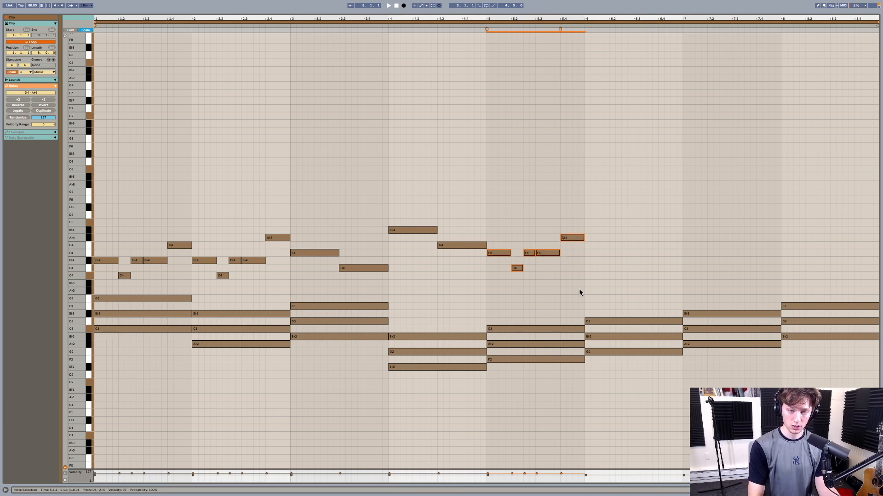
left_click(517, 268)
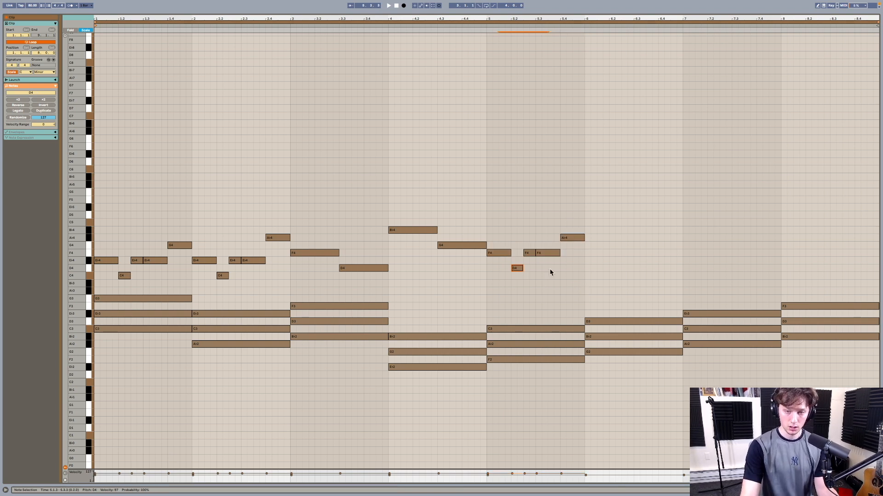
key("Down")
key("Down")
- Shorten the first melody note of bar 5, insert a short C4 after it, and swap the following C4 and F4
left_click_drag(509, 20, 496, 255)
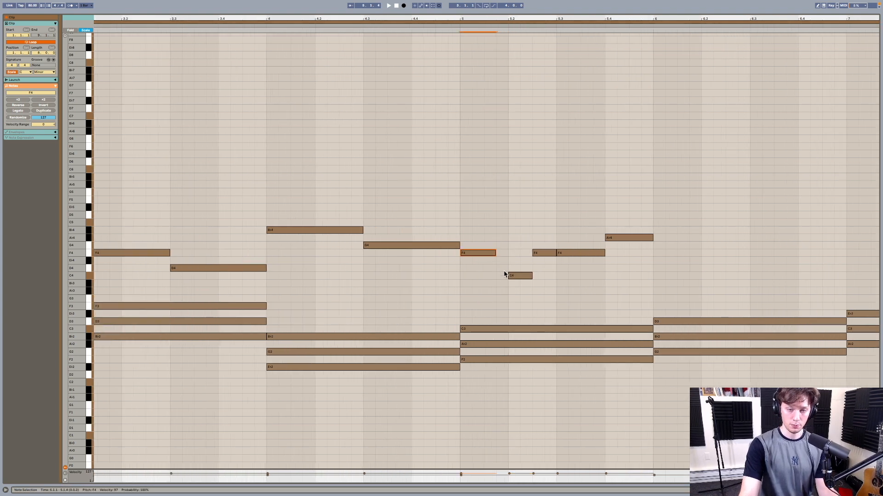
double_click(503, 275)
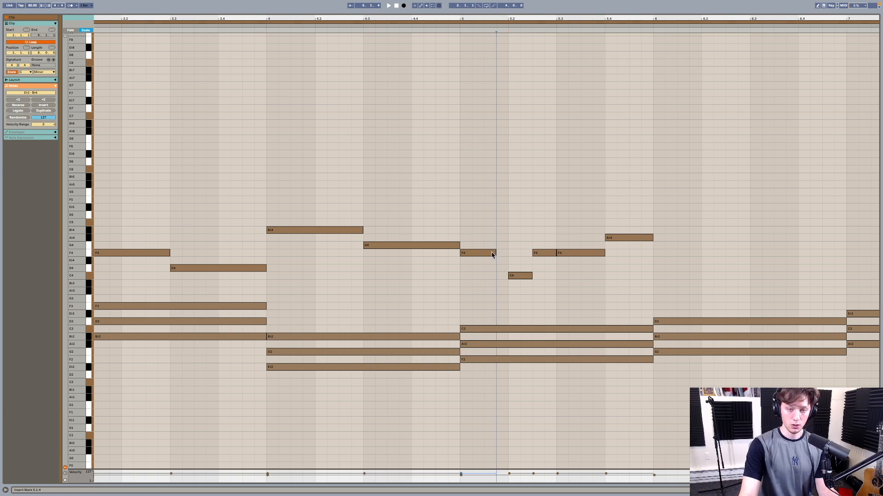
mouse_move(525, 276)
left_mouse_down()
mouse_move(524, 253)
mouse_move(542, 262)
mouse_move(538, 274)
left_mouse_up()
left_click(538, 254)
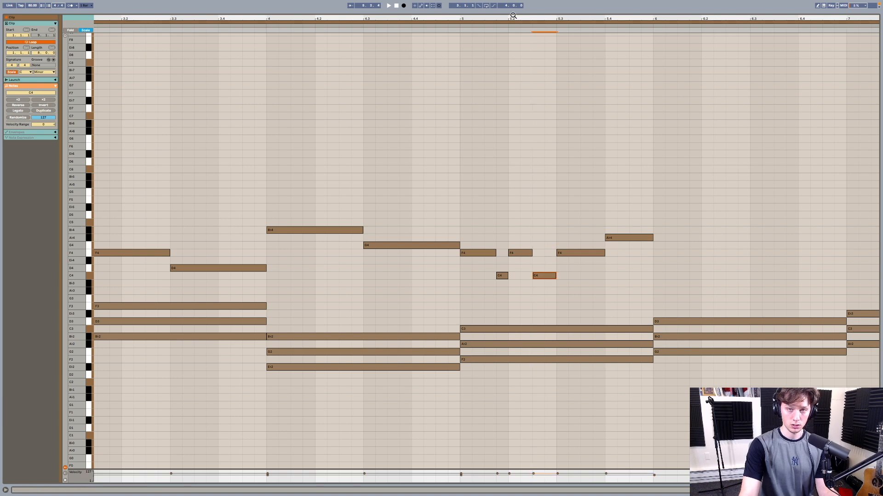
left_click_drag(512, 22, 505, 21)
left_click(383, 25)
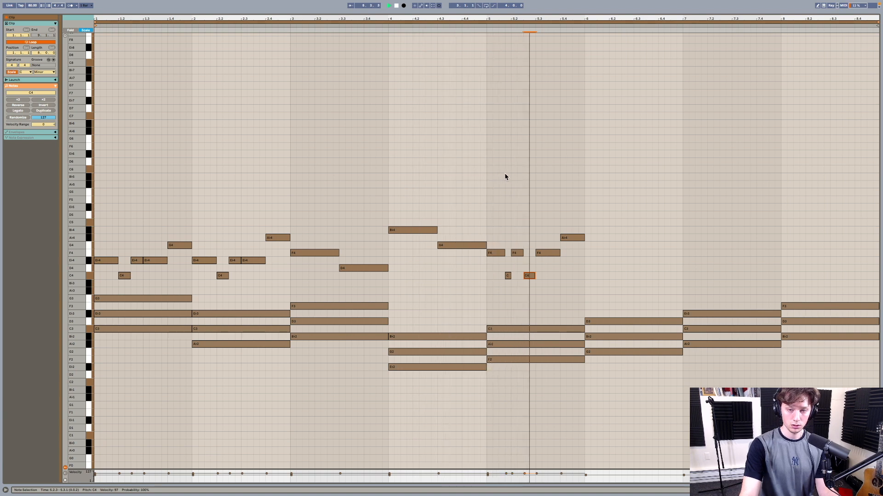
key("space")
- Swap the last two melody notes of bar 5 so A♭4 comes before F4, and play the bar
left_click(547, 253)
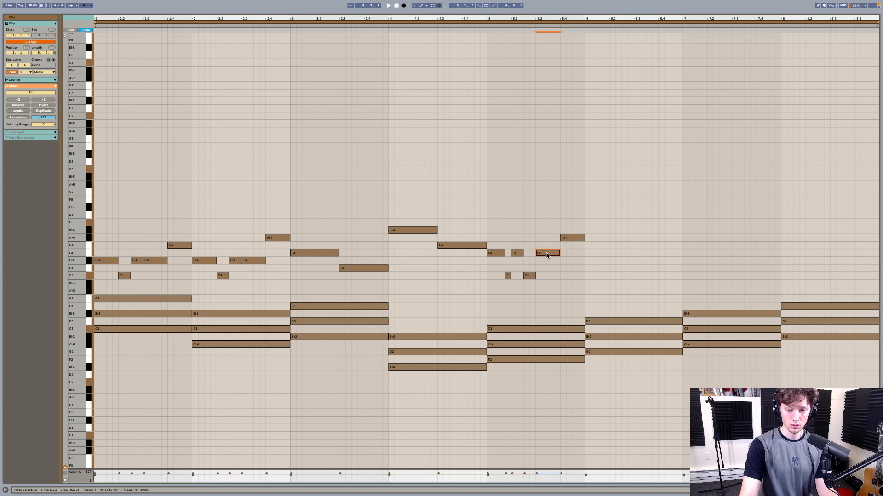
left_click_drag(551, 258, 577, 254)
left_click(481, 25)
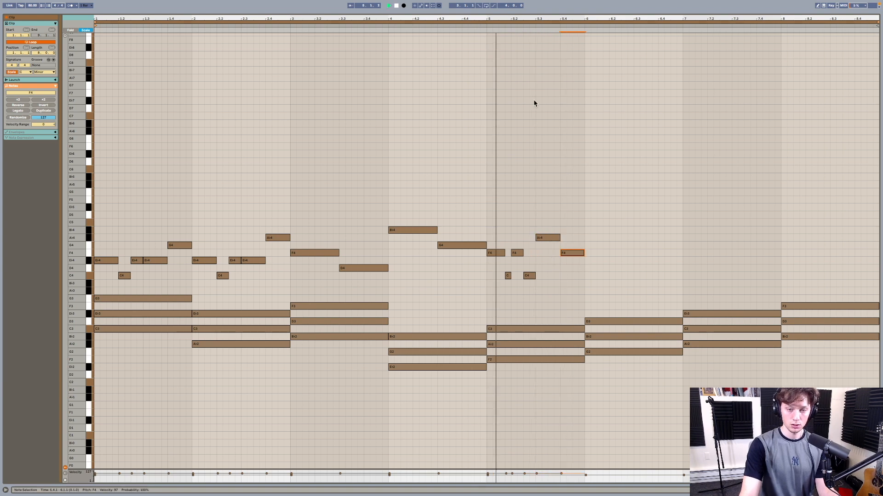
key("space")
- Duplicate the bar 5 melody into bar 6, raise the copy one scale step, and play it
left_click_drag(497, 224, 585, 282)
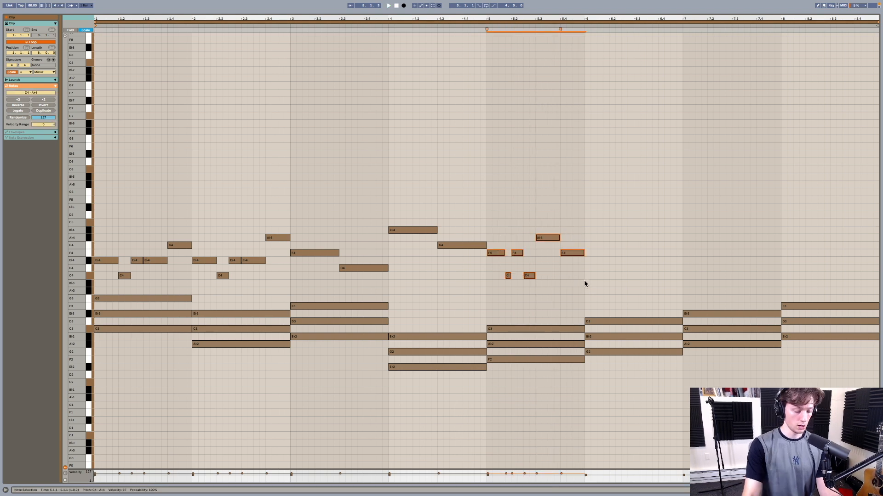
key("ctrl+d")
key("Up")
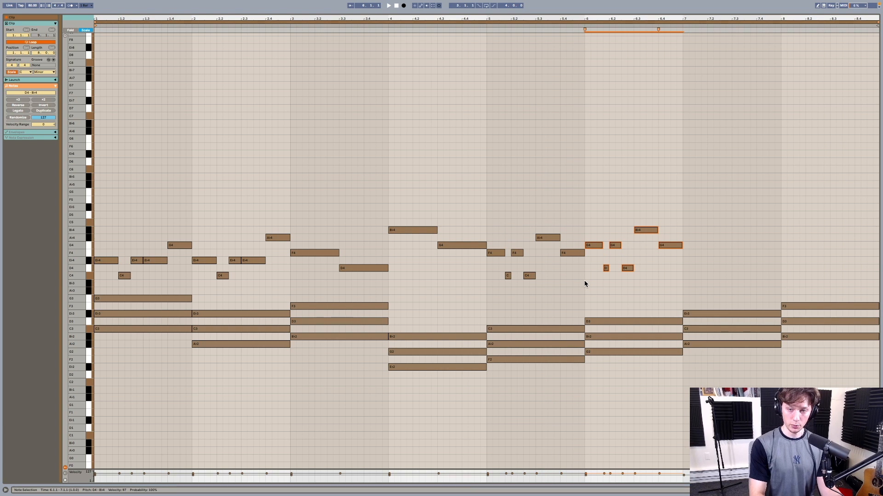
key("space")
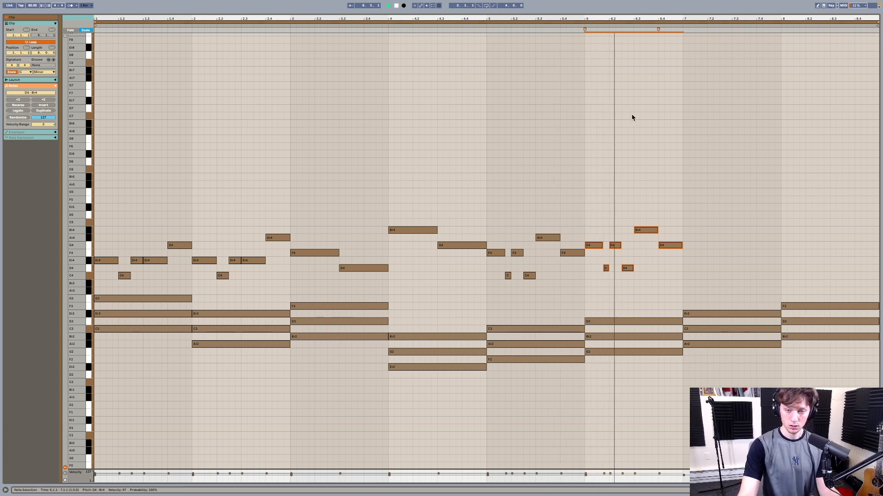
key("space")
- Copy the four melody notes of bars 3 and 4 into bars 7 and 8, starting on C5
left_click(633, 252)
left_click_drag(327, 213, 445, 272)
left_click_drag(320, 255, 712, 223)
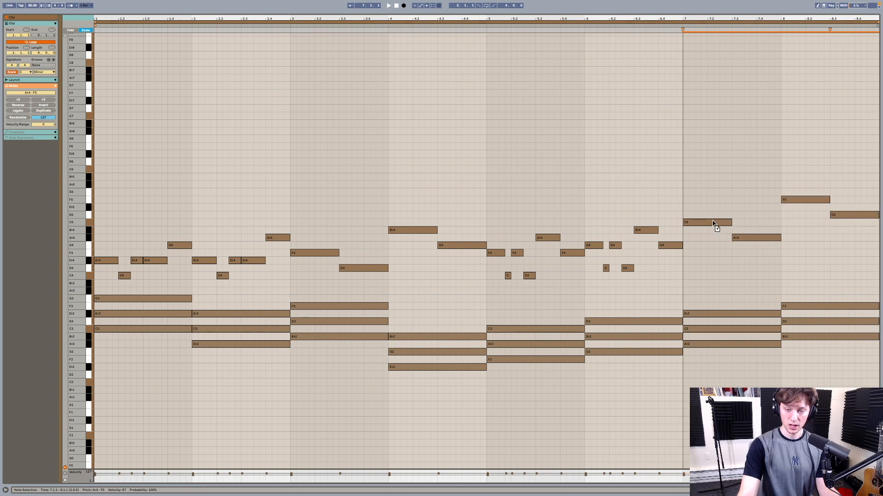
left_click(732, 205)
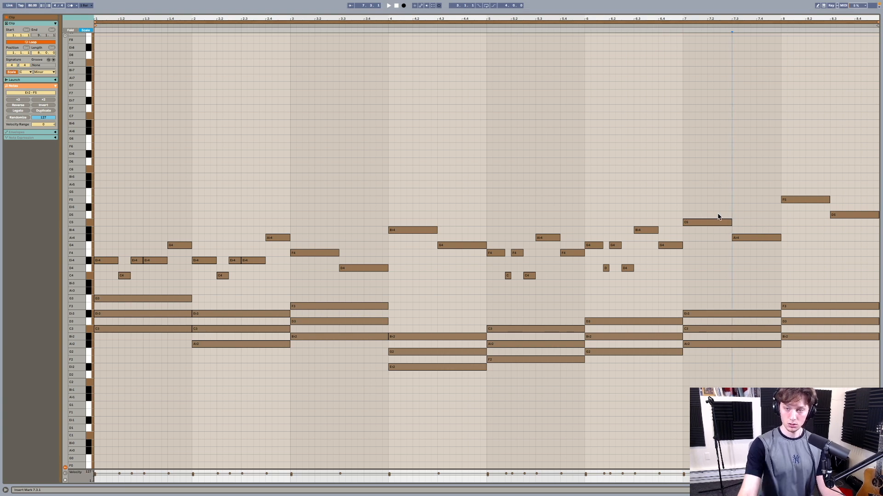
- Play the melody from bar 6 into bar 7
left_click(705, 223)
left_click(756, 238)
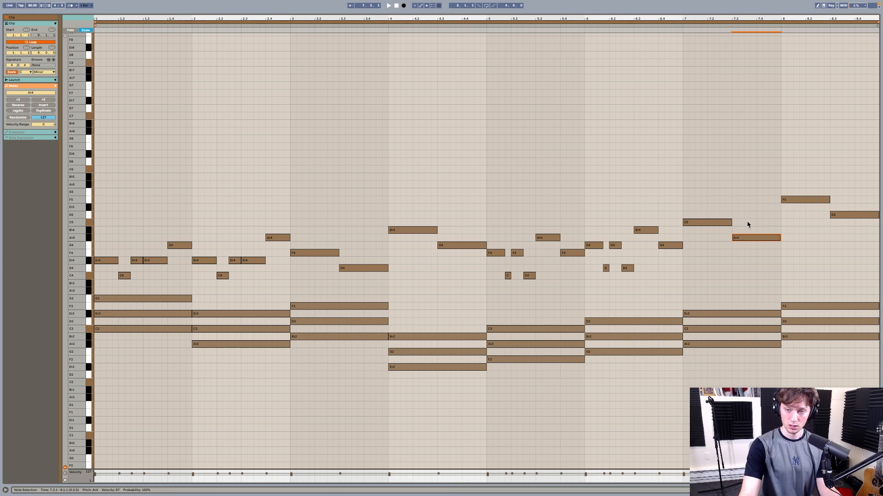
left_click(615, 33)
key("space")
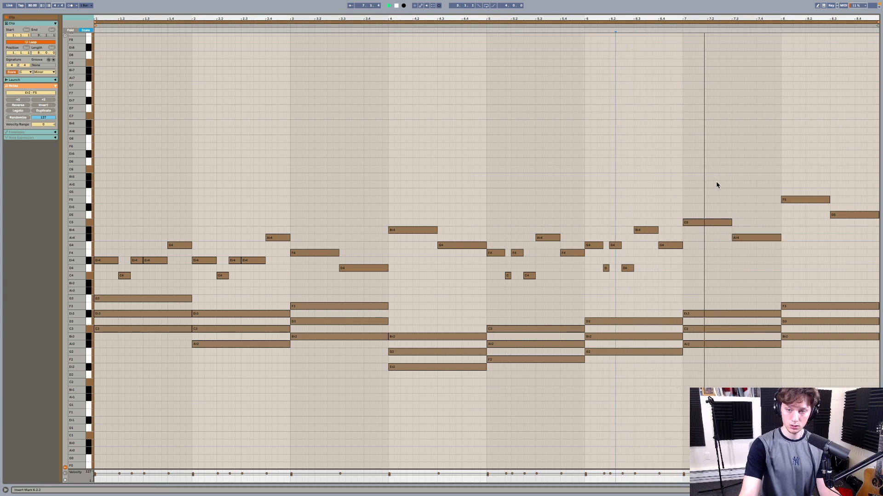
key("space")
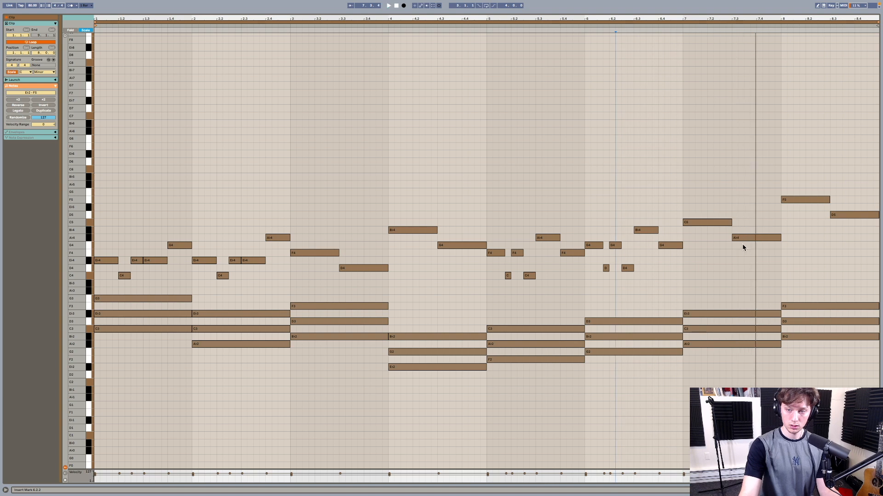
- Lower the two bar 8 melody notes to B♭4 and D4, and play the whole eight-bar clip
left_click_drag(800, 201, 838, 271)
left_click(673, 30)
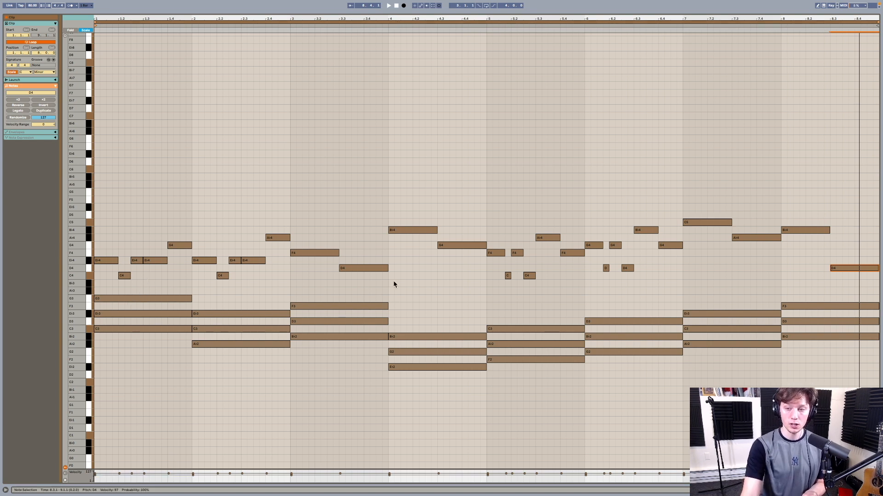
left_click_drag(796, 281, 798, 350)
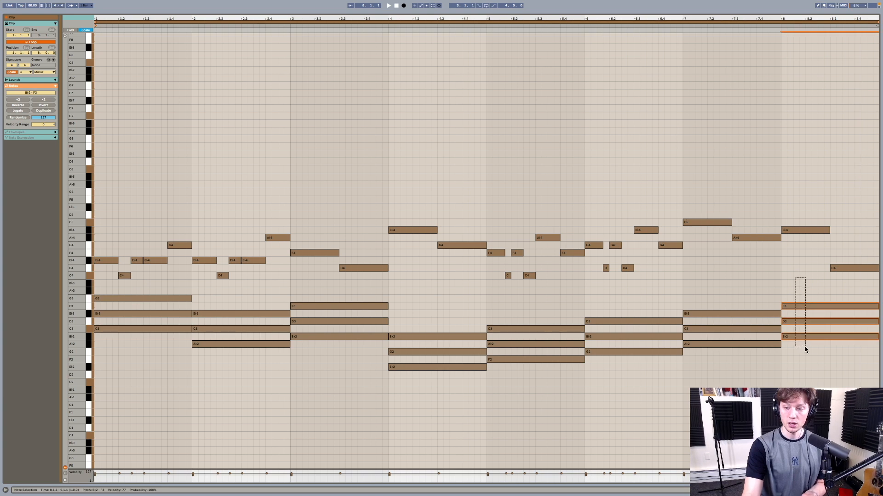
left_click(397, 6)
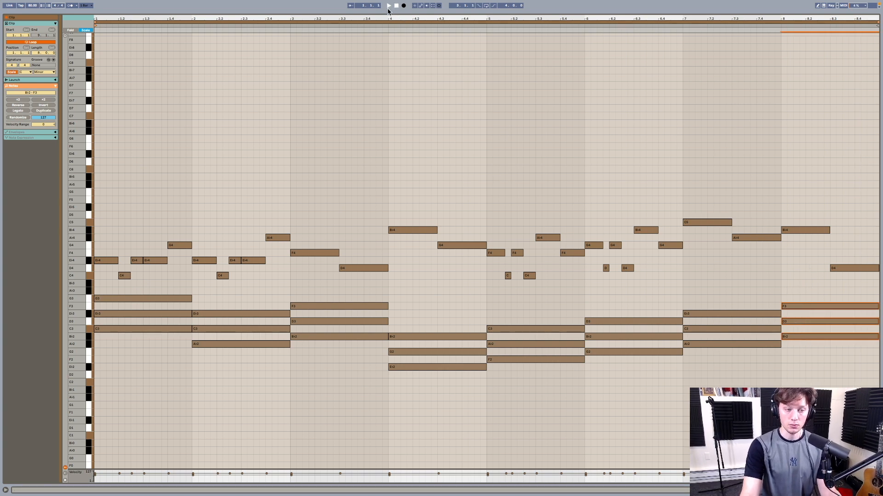
key("space")
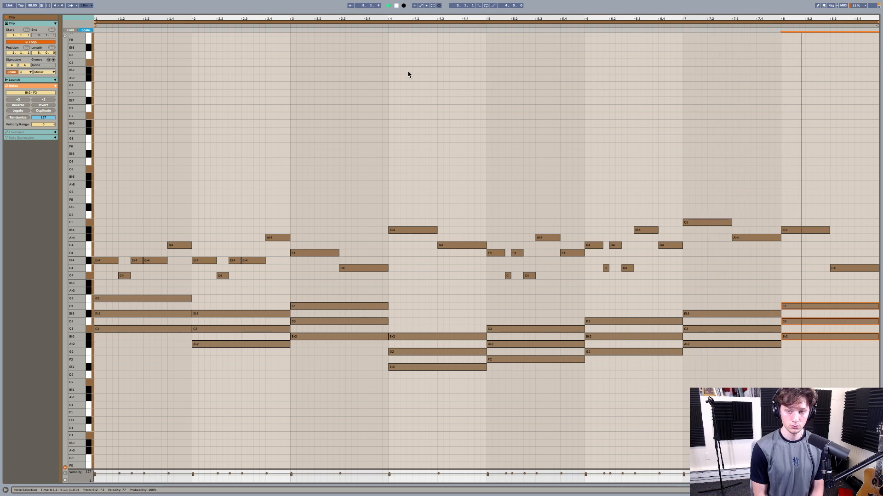
key("space")
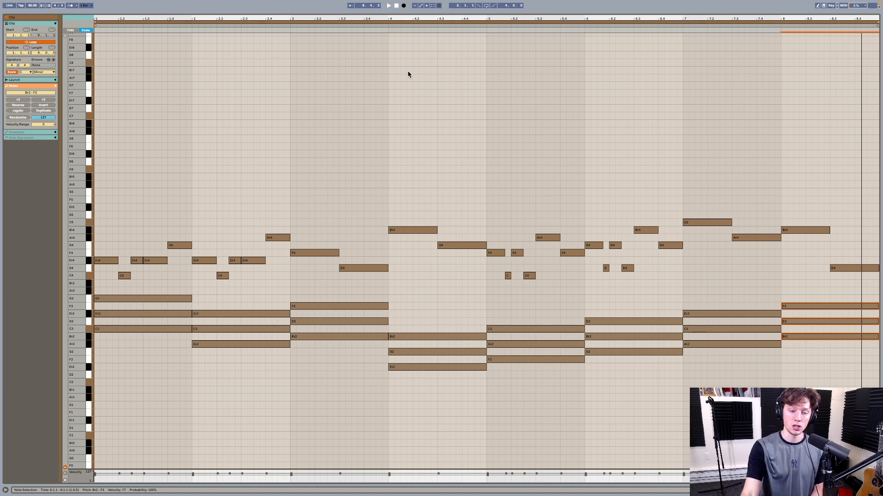
- Delete the melody notes in bars 3 and 4, and duplicate the bar 2 melody into both bars
scroll(349, 175, "up", 1)
left_click_drag(328, 220, 452, 280)
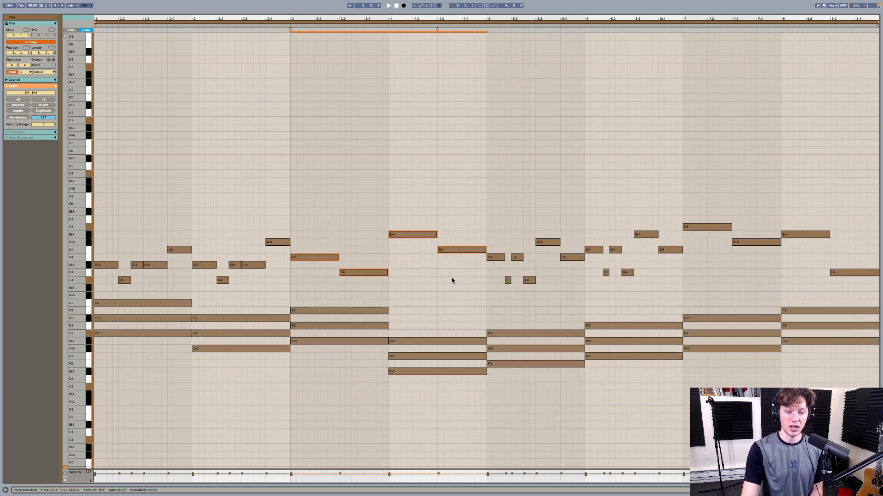
key("Delete")
left_click_drag(203, 224, 277, 288)
key("ctrl+d")
key("ctrl+d")
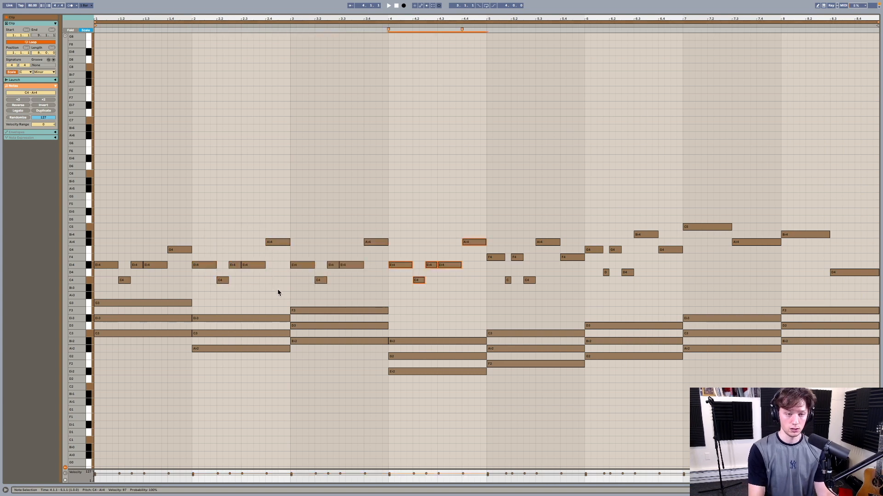
- Lower the bar 3 melody to D4, B♭3, D4, D4 and F4, and the second and last bar 4 notes to B♭3 and G4
left_click(301, 266)
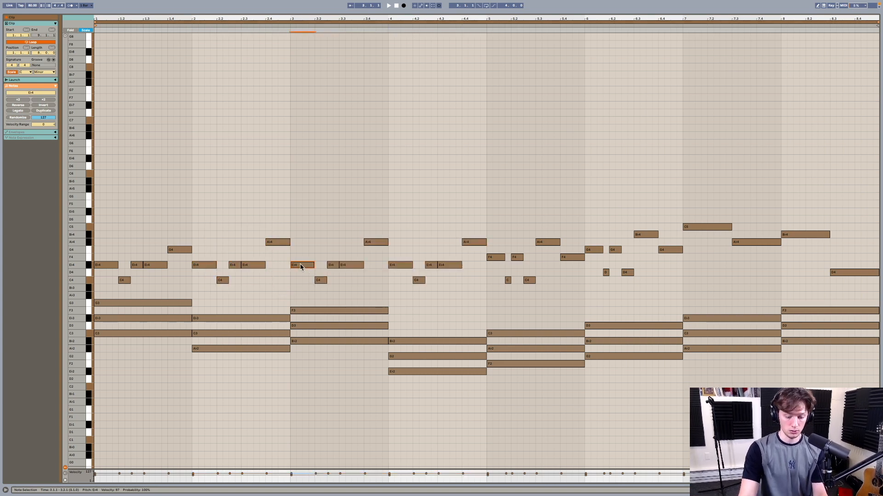
key("Down")
left_click(320, 280)
key("Down")
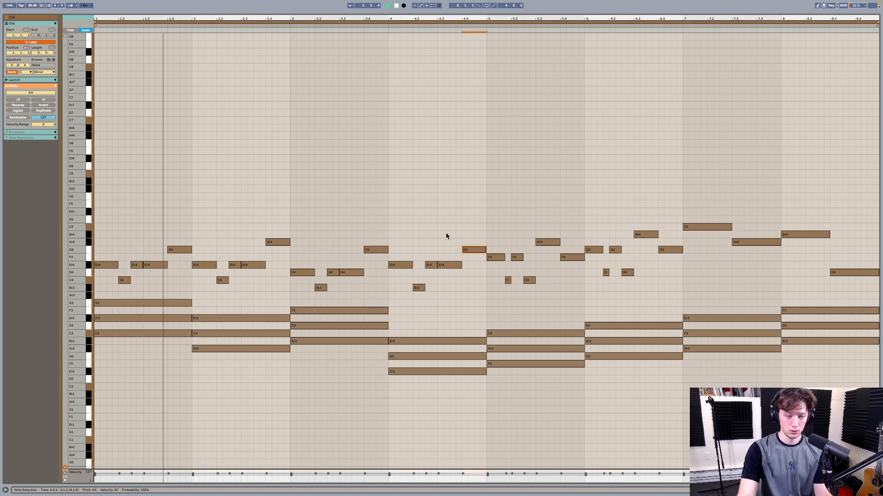
left_click(377, 248)
key("Down")
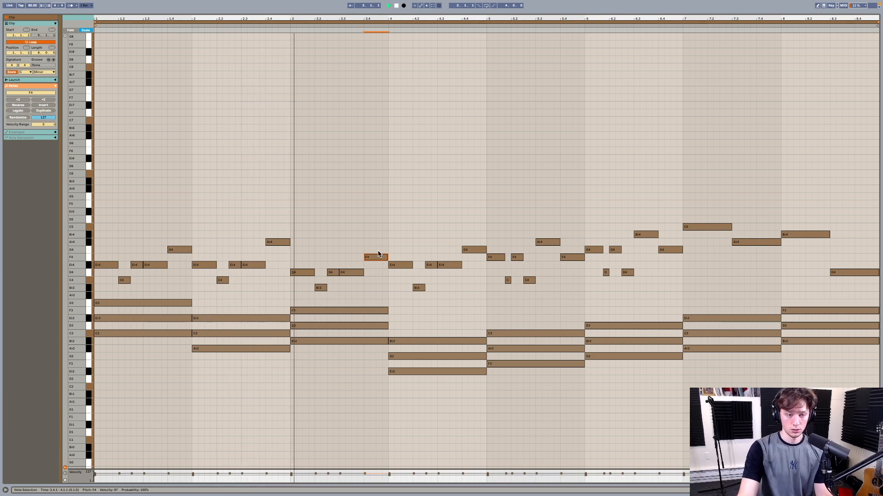